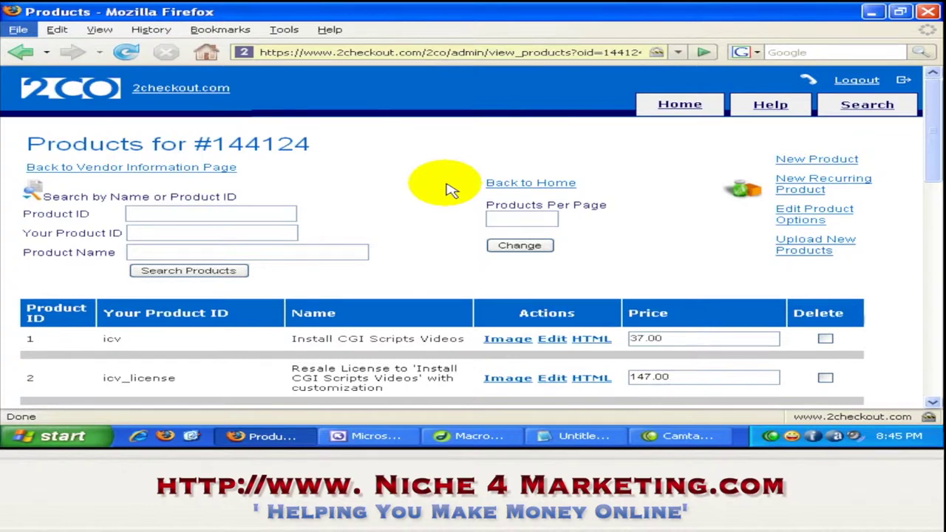
Step: Open 2Checkout's new product form and start entering a product ID
scroll(392, 173, "down", 3)
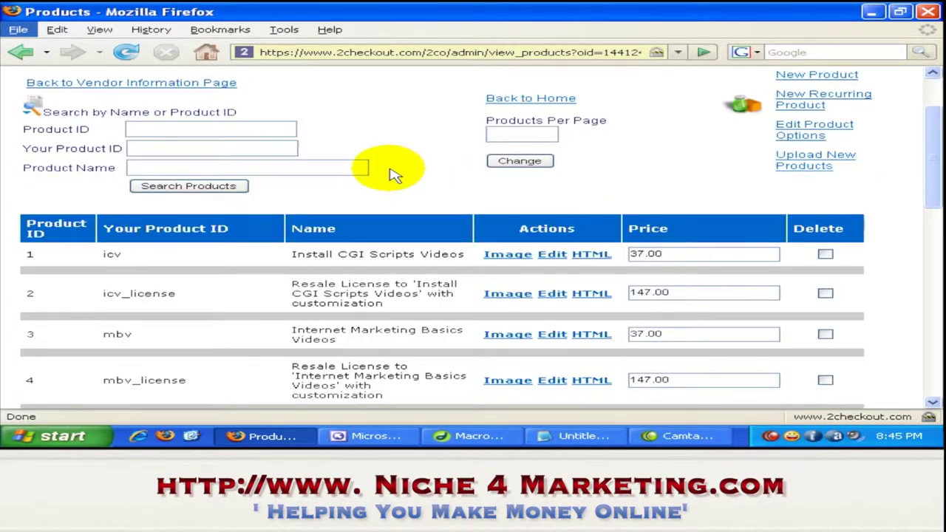
scroll(394, 164, "down", 2)
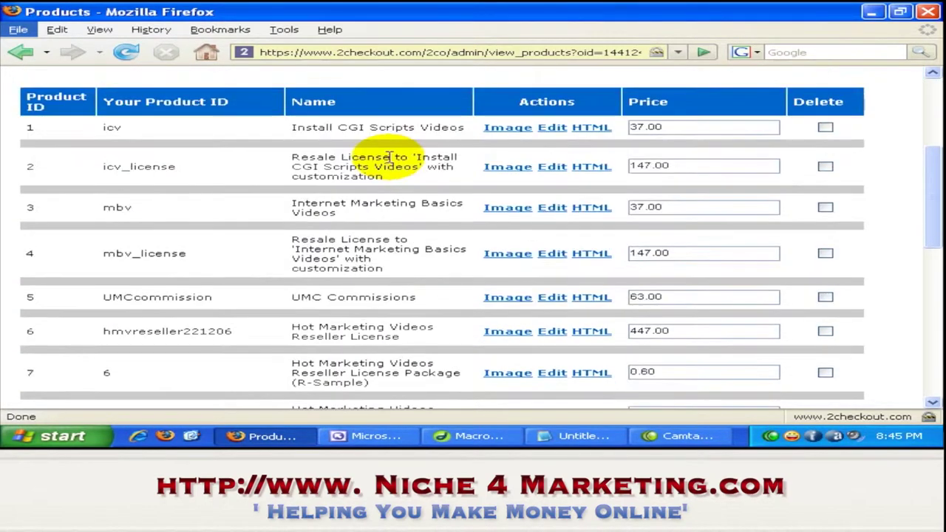
scroll(405, 156, "down", 1)
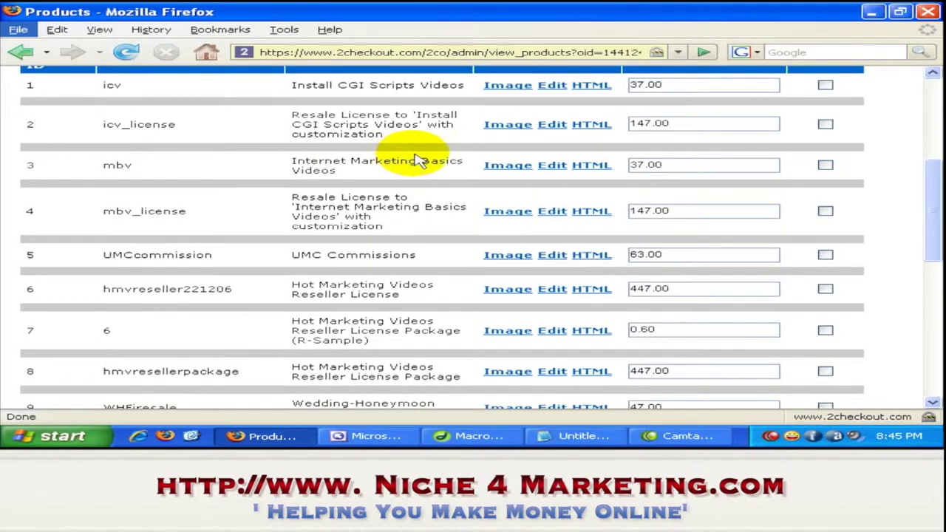
scroll(419, 159, "up", 5)
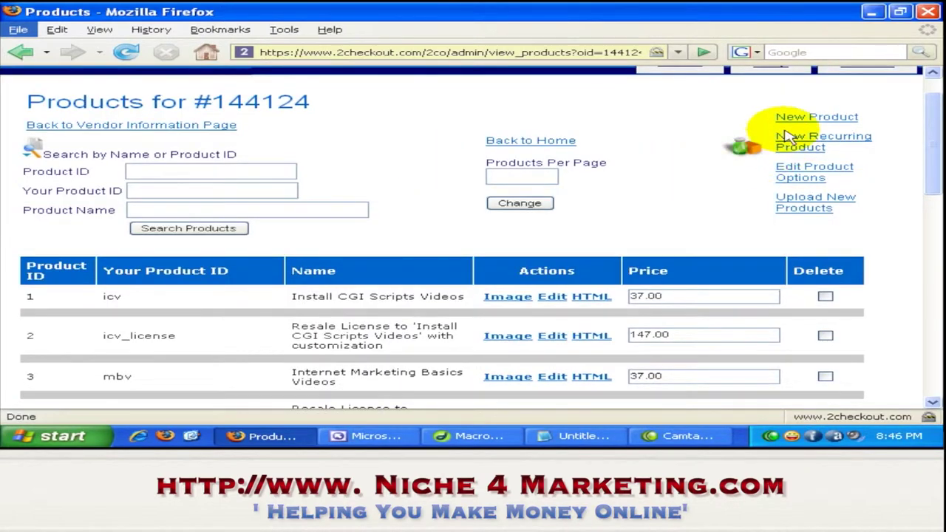
left_click(794, 120)
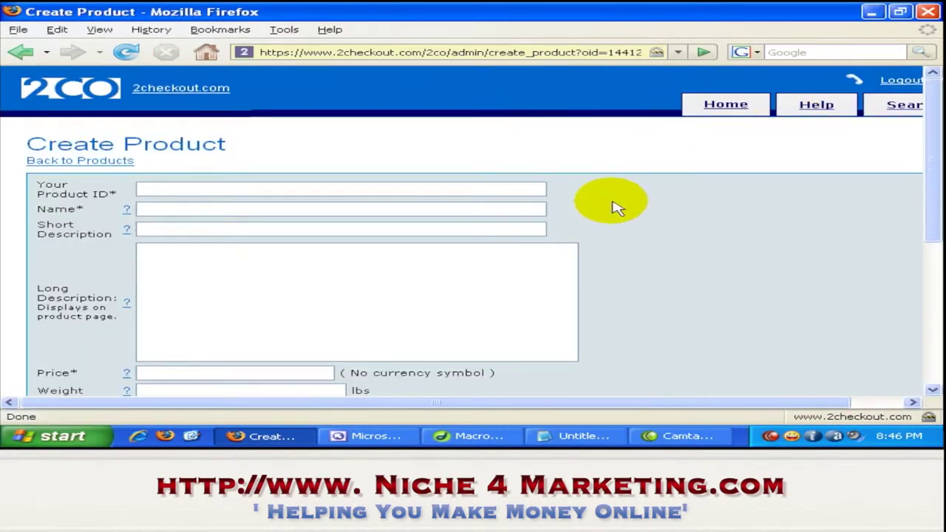
scroll(617, 203, "down", 1)
scroll(618, 198, "down", 1)
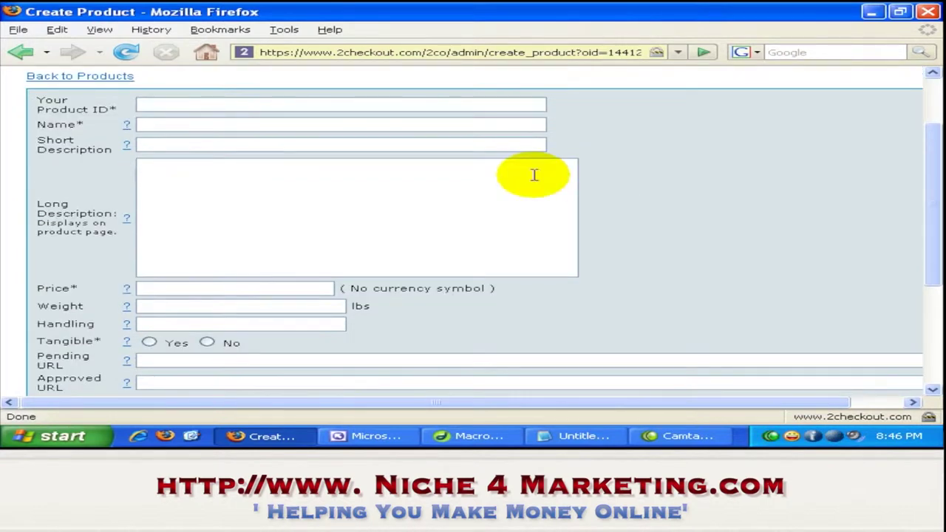
left_click(175, 107)
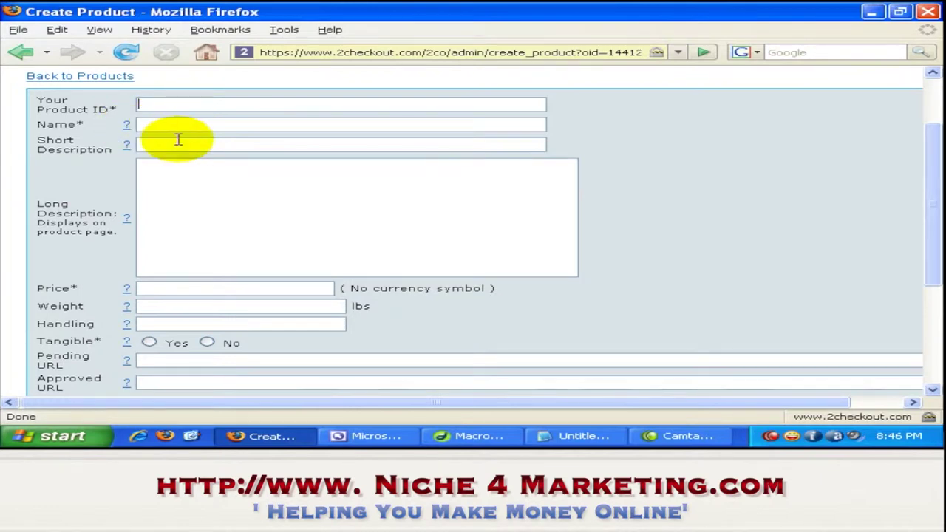
scroll(173, 169, "down", 1)
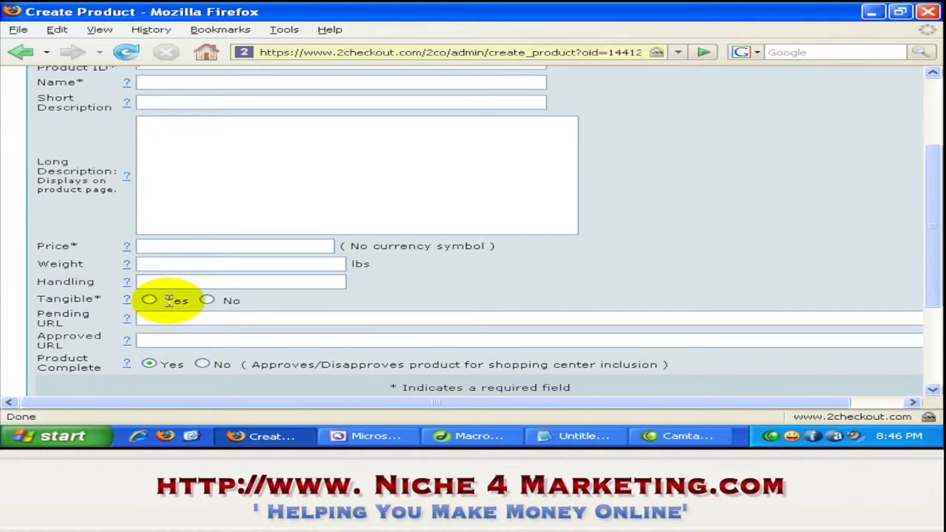
Step: Fill in the approved return URL field and go back to the product list
left_click(170, 340)
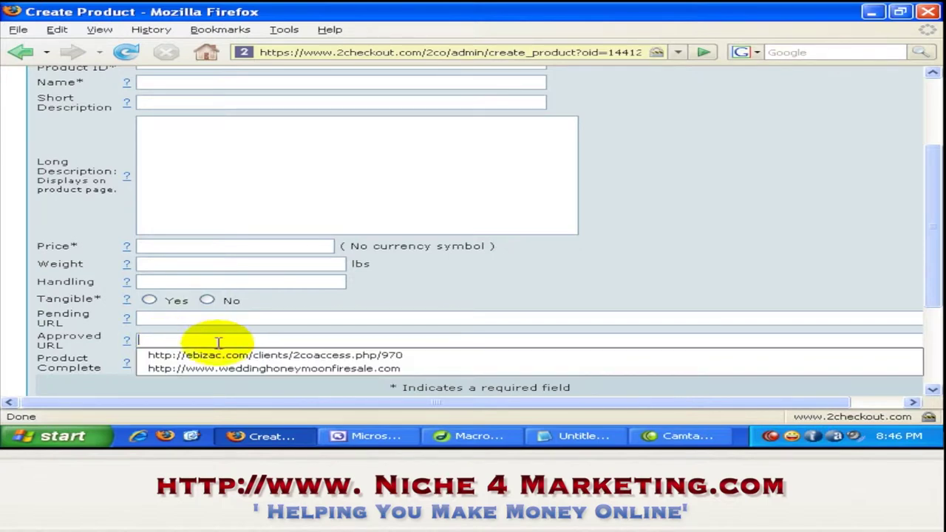
left_click(353, 289)
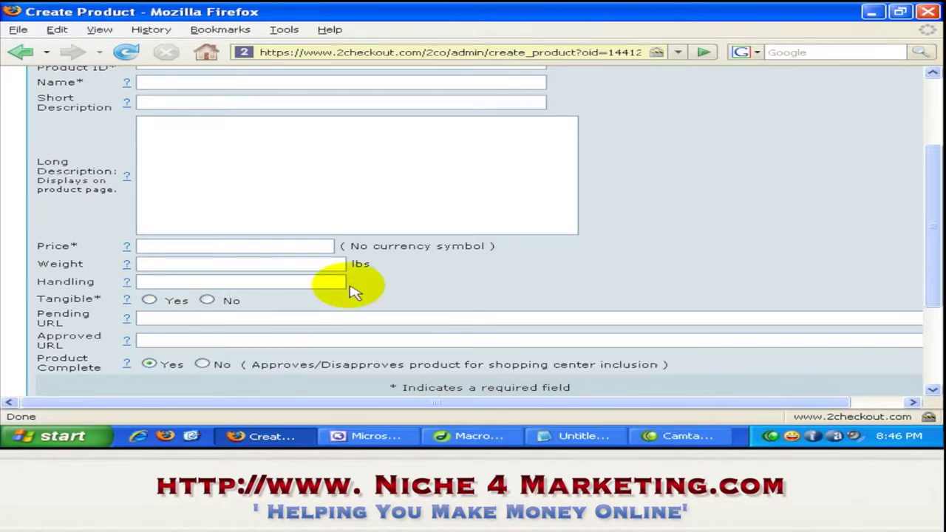
scroll(368, 284, "down", 2)
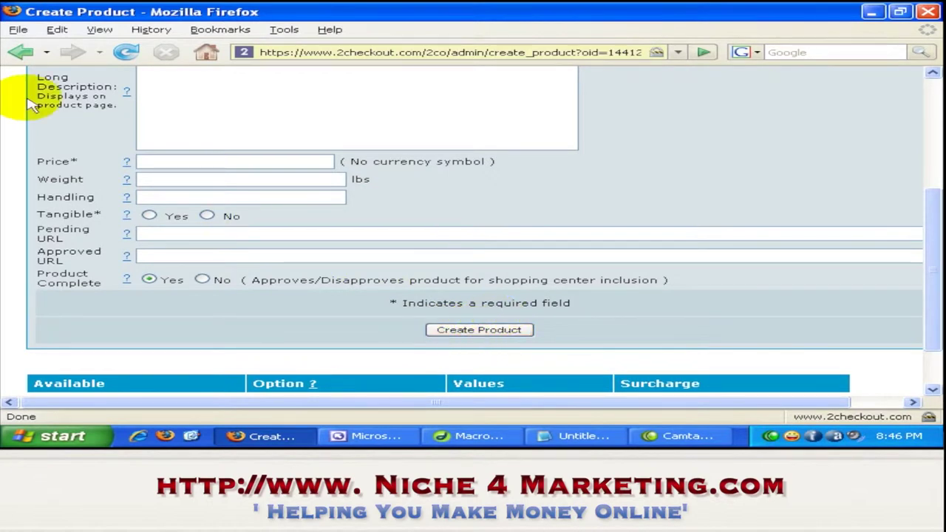
left_click(21, 52)
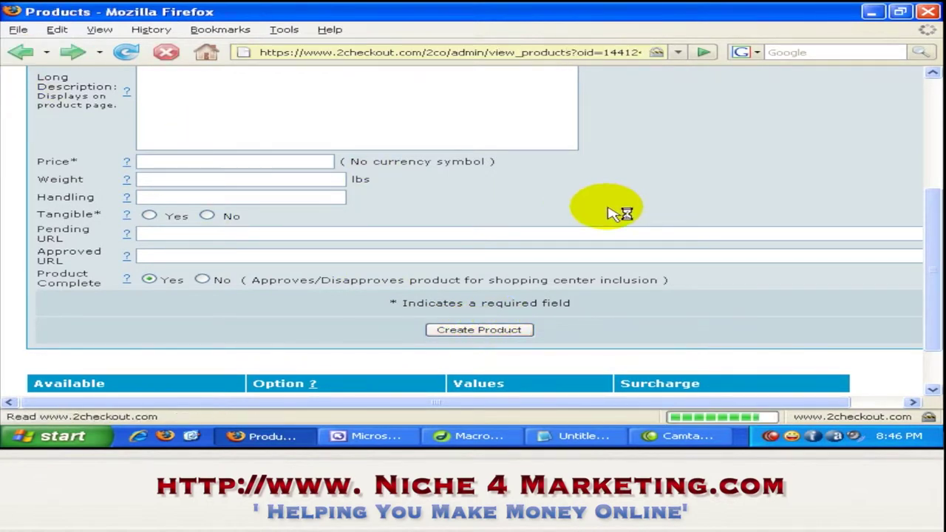
scroll(610, 211, "down", 3)
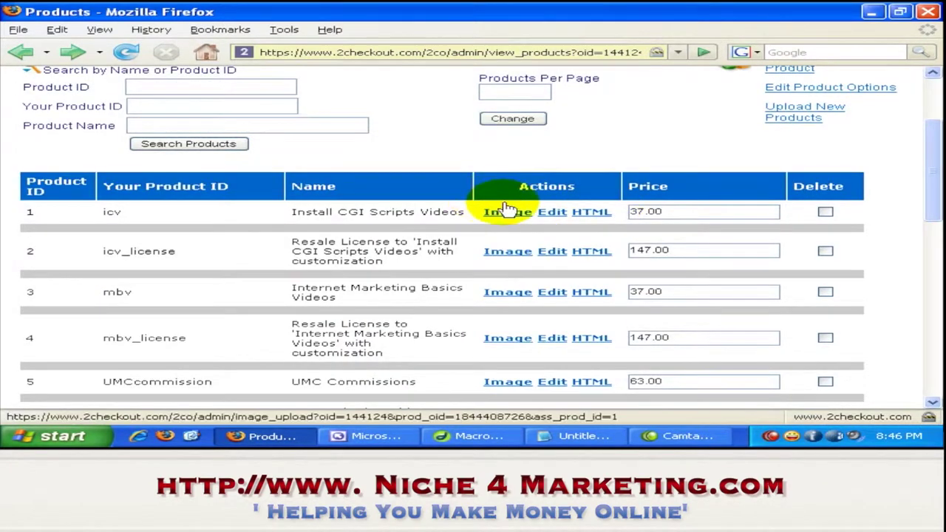
scroll(499, 222, "down", 1)
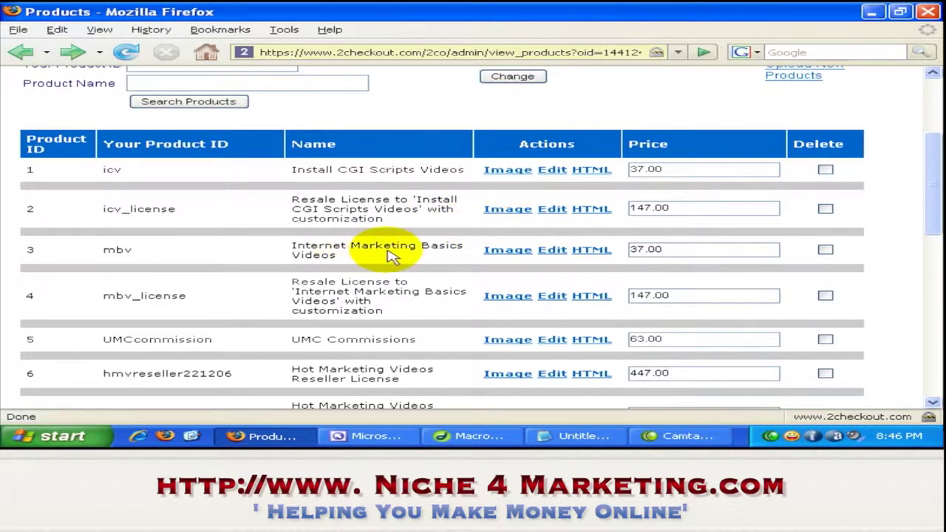
Step: Bring up the button HTML code for Internet Marketing Basics Videos
left_click(592, 251)
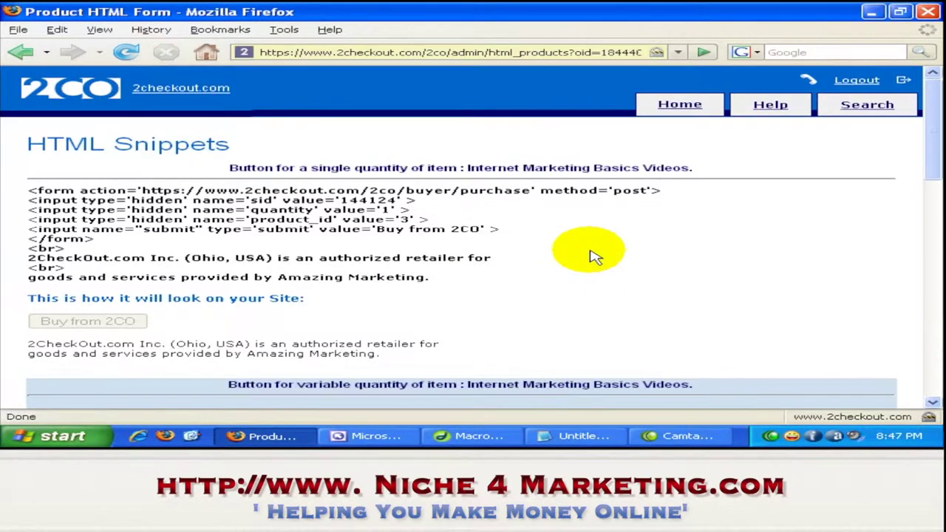
scroll(558, 243, "down", 2)
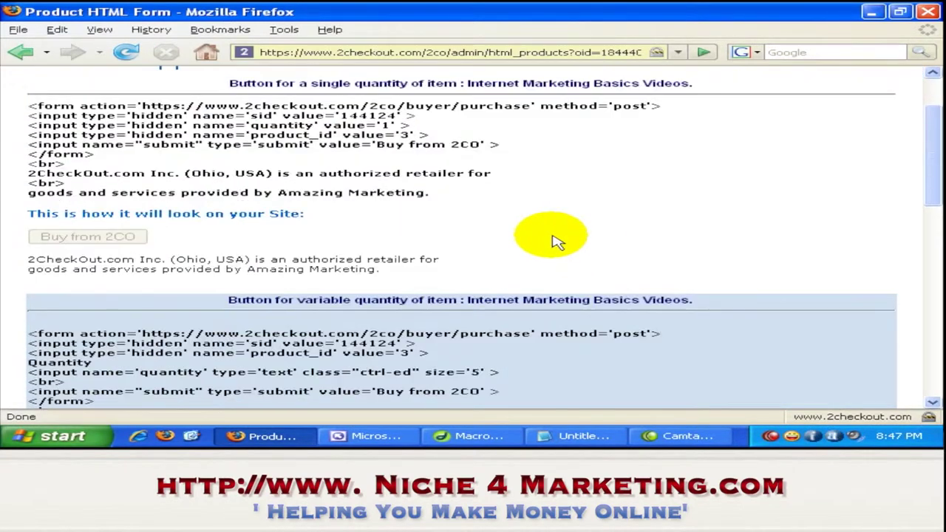
scroll(558, 243, "up", 2)
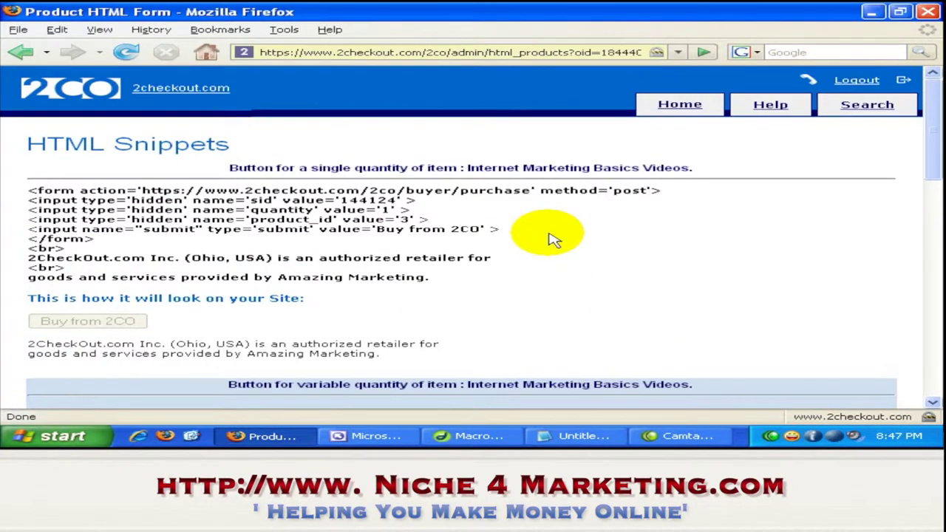
scroll(552, 238, "down", 5)
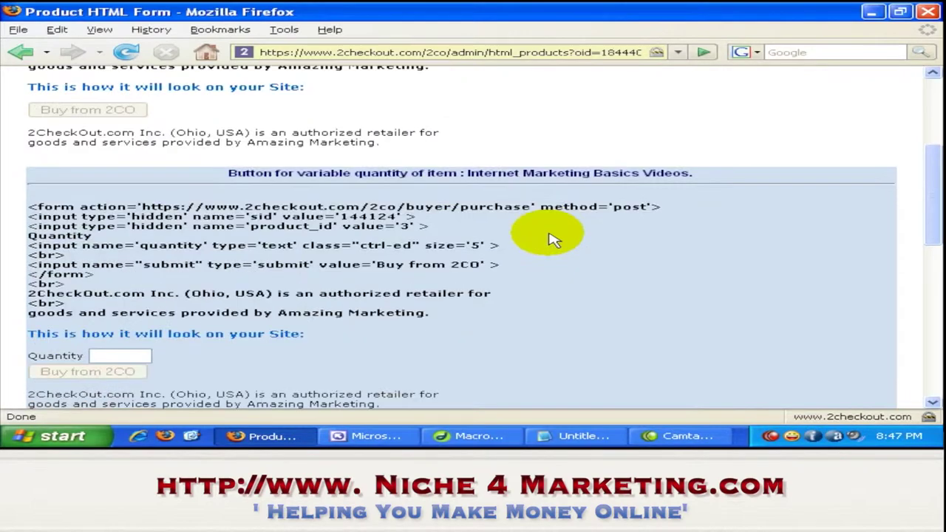
scroll(553, 240, "down", 1)
scroll(550, 238, "down", 1)
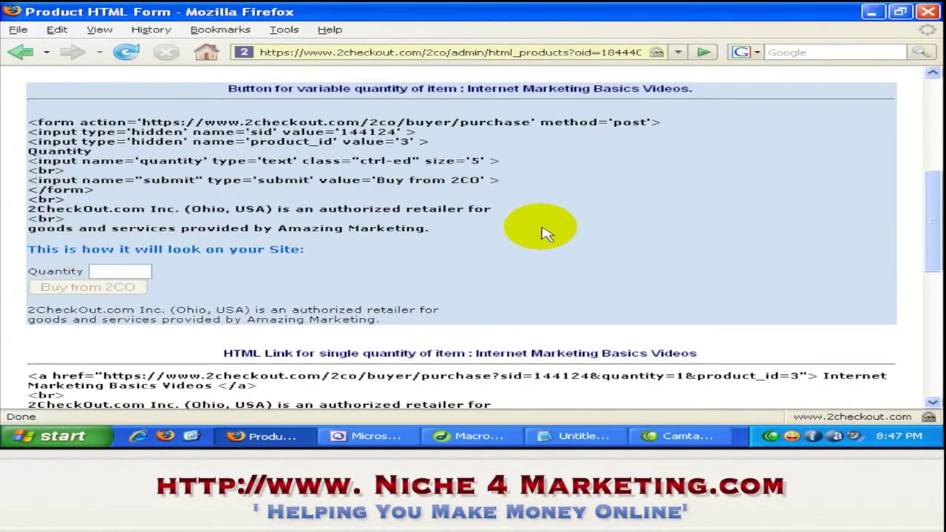
scroll(543, 233, "down", 3)
scroll(543, 229, "up", 10)
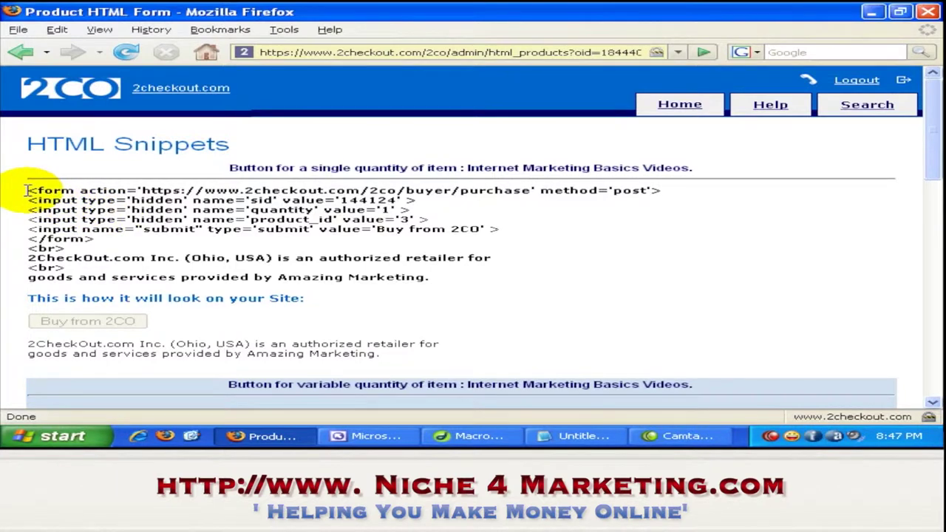
Step: Copy the single-quantity Buy from 2CO button snippet and switch to FrontPage
left_click_drag(30, 191, 431, 274)
right_click(289, 215)
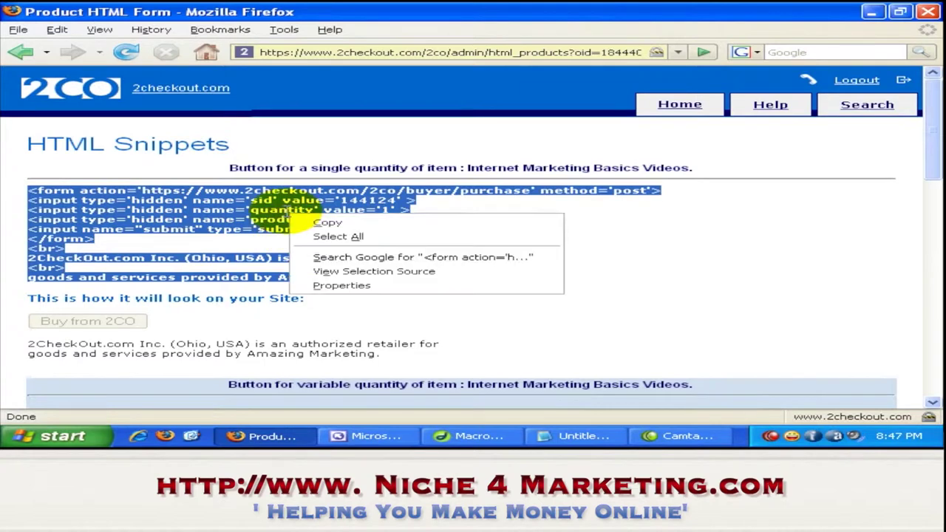
left_click(328, 223)
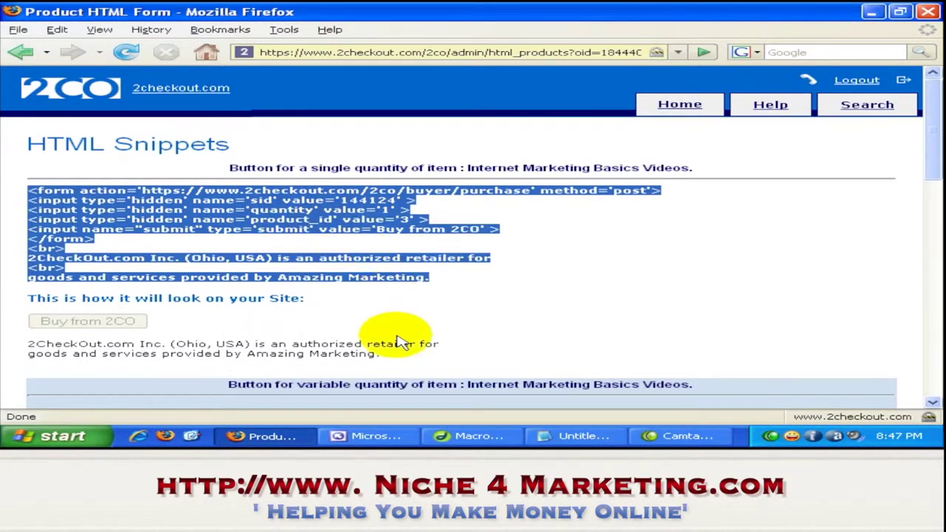
left_click(370, 436)
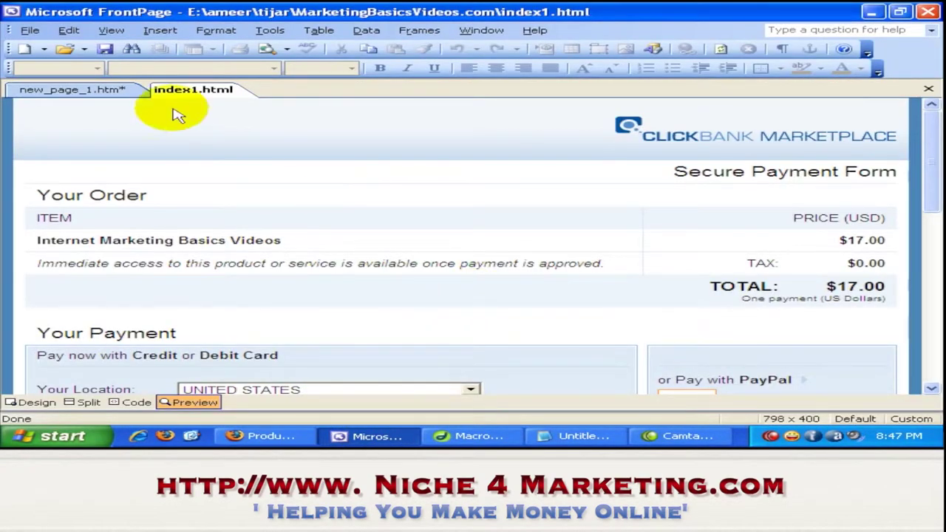
Step: Close the current index1.html page and toggle briefly between HTML and design views
left_click(928, 89)
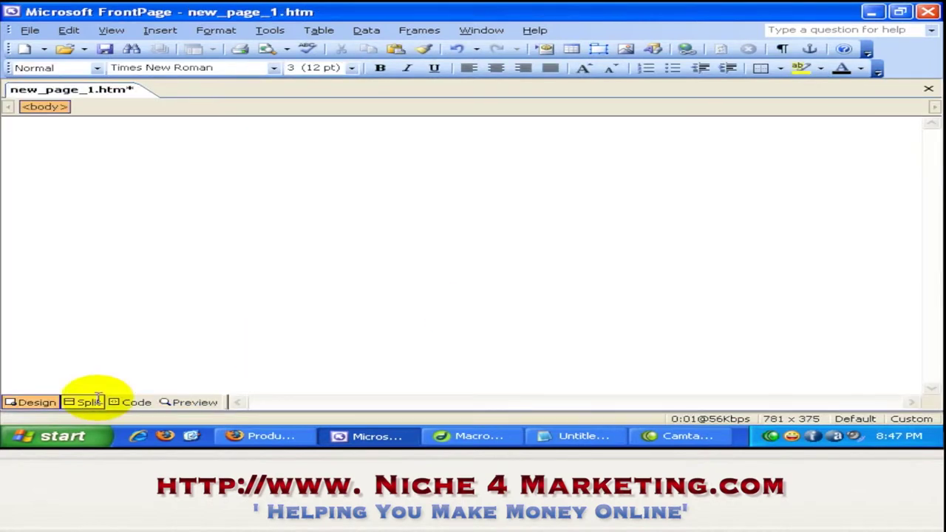
left_click(148, 403)
left_click(31, 402)
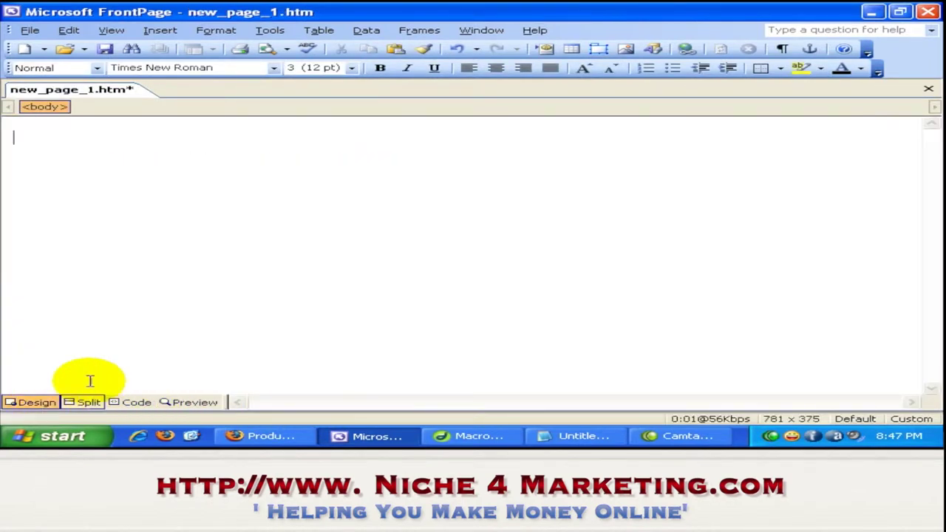
Step: Reopen index1 and scroll to its 'Click Here To Download Your Videos' link
left_click(64, 49)
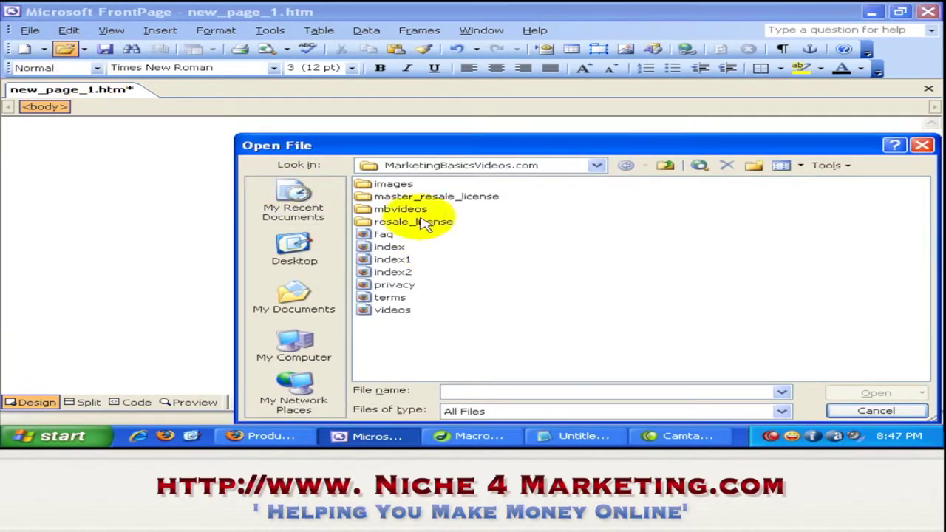
double_click(405, 260)
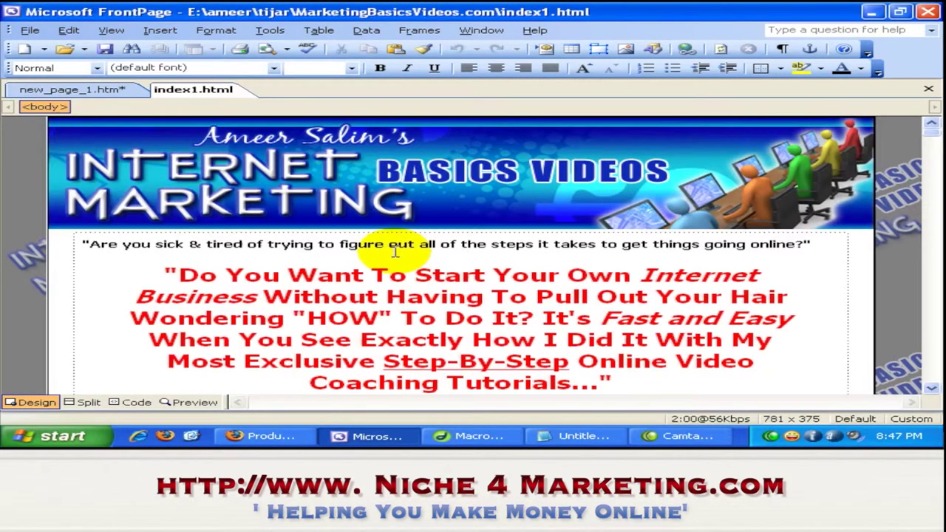
left_click_drag(931, 128, 935, 266)
scroll(734, 244, "down", 20)
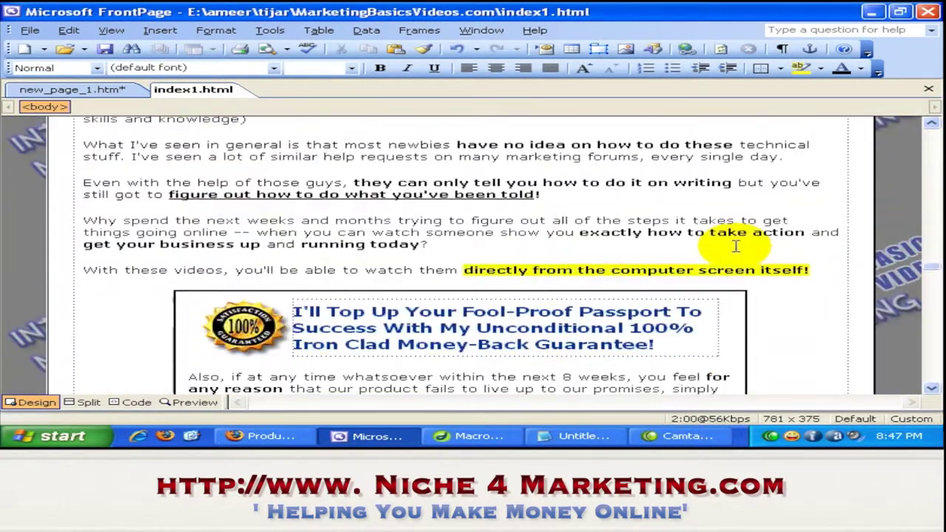
scroll(643, 235, "down", 2)
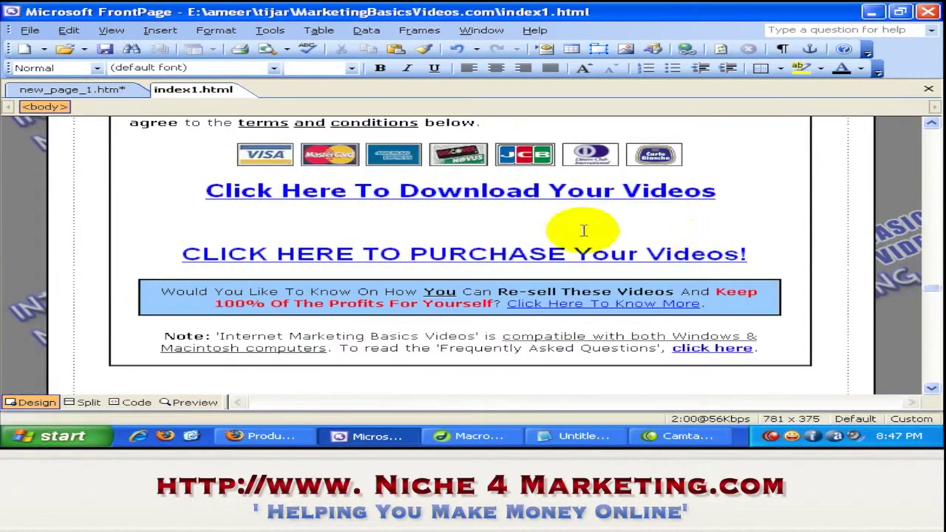
scroll(480, 251, "up", 1)
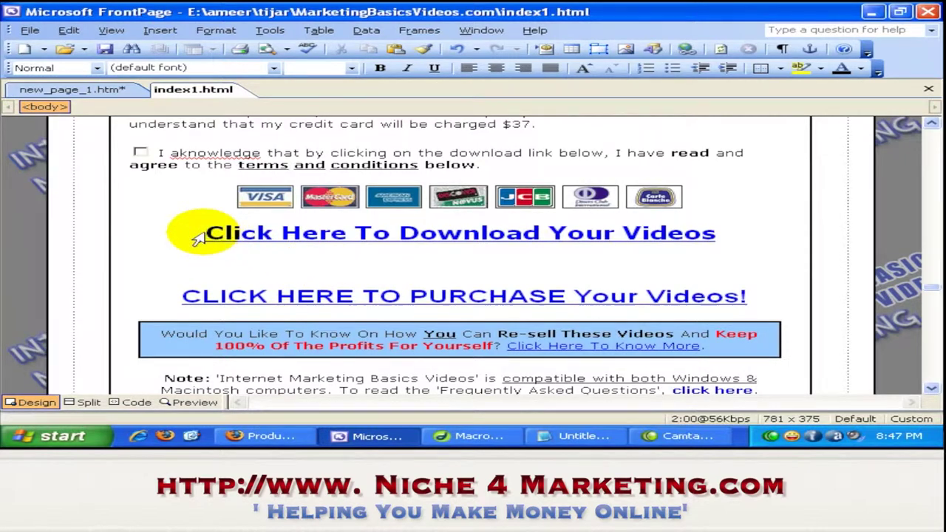
Step: Delete the ClickBank download and purchase link lines, leaving an empty paragraph
left_click_drag(211, 234, 194, 297)
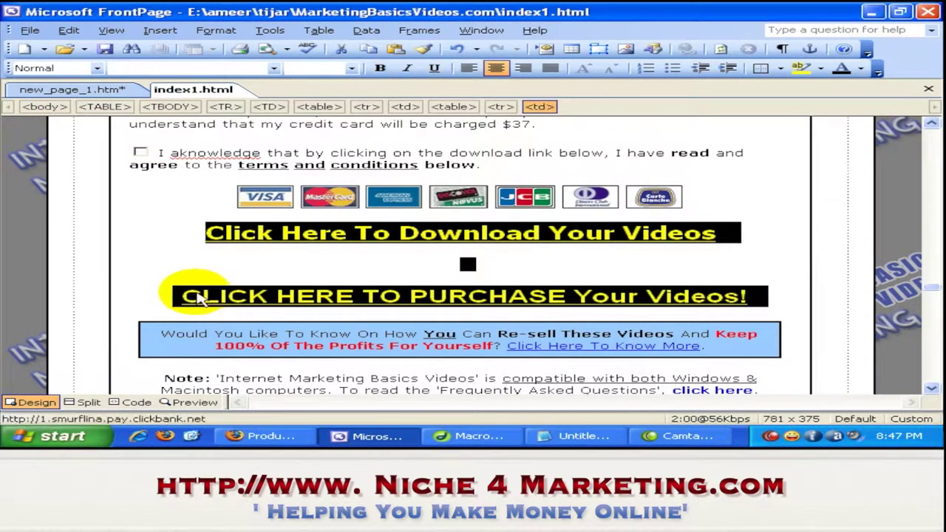
key("Delete")
key("Return")
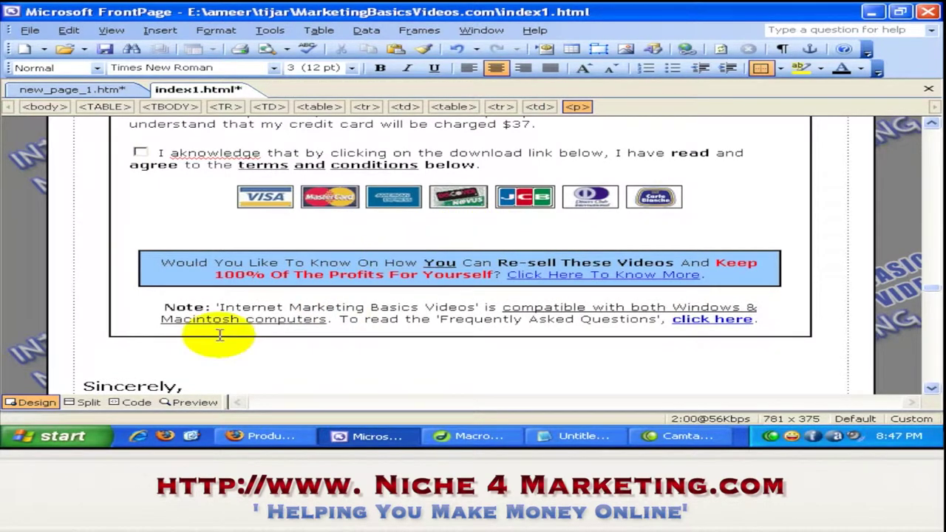
Step: In Split view, paste the 2Checkout form code after the &nbsp; on line 627
left_click(127, 403)
left_click(85, 403)
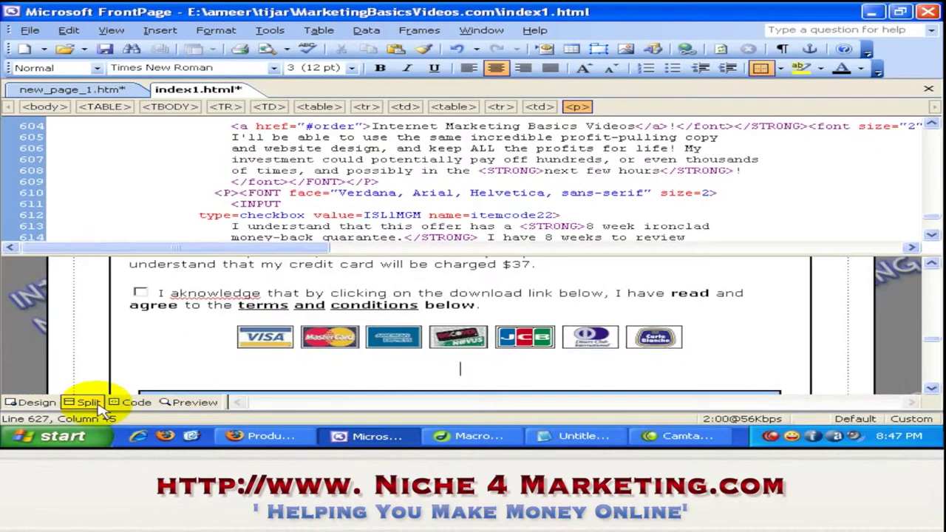
left_click(465, 369)
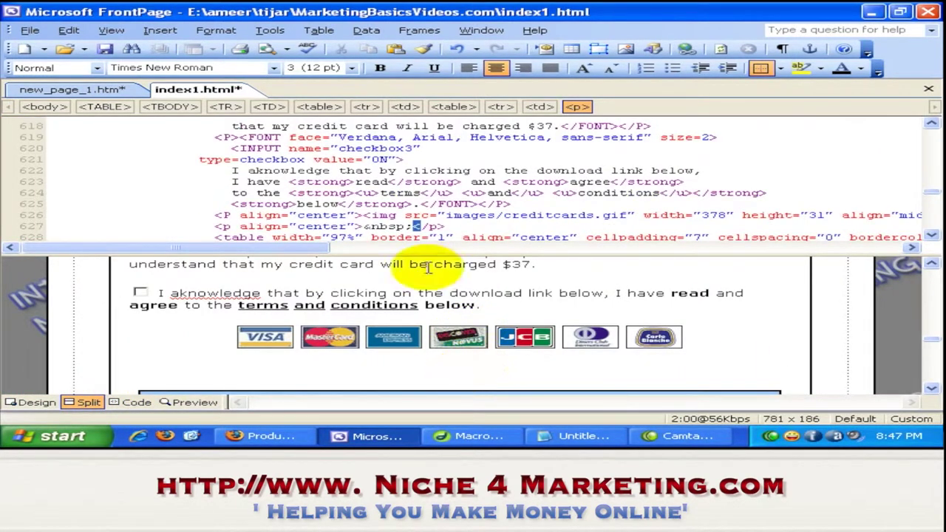
left_click(411, 226)
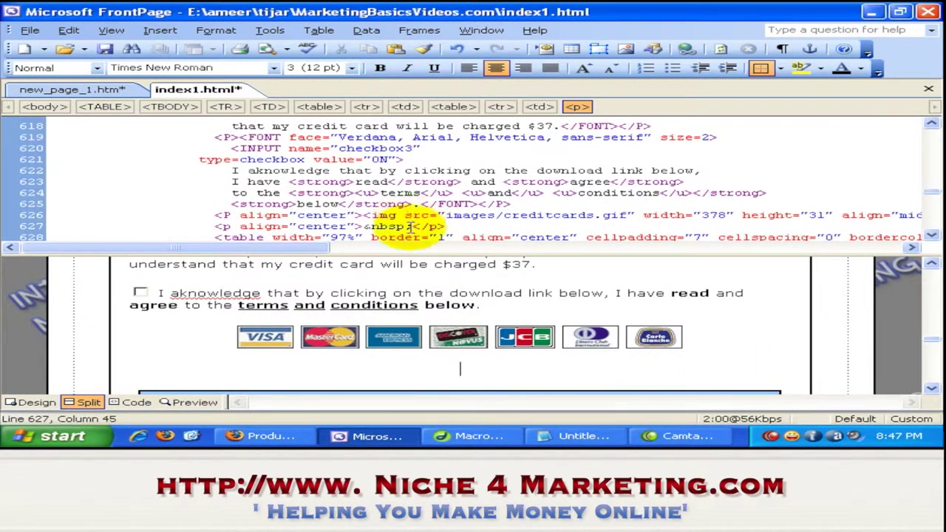
right_click(412, 222)
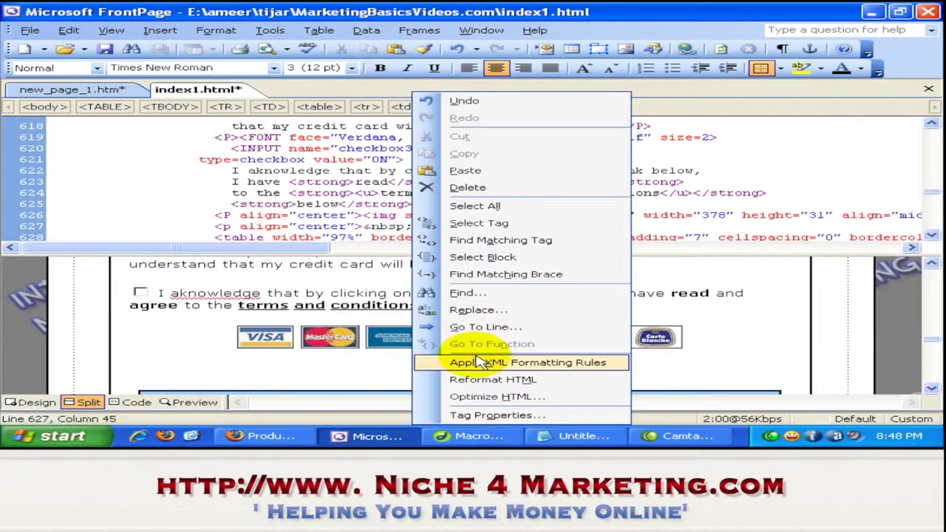
left_click(471, 171)
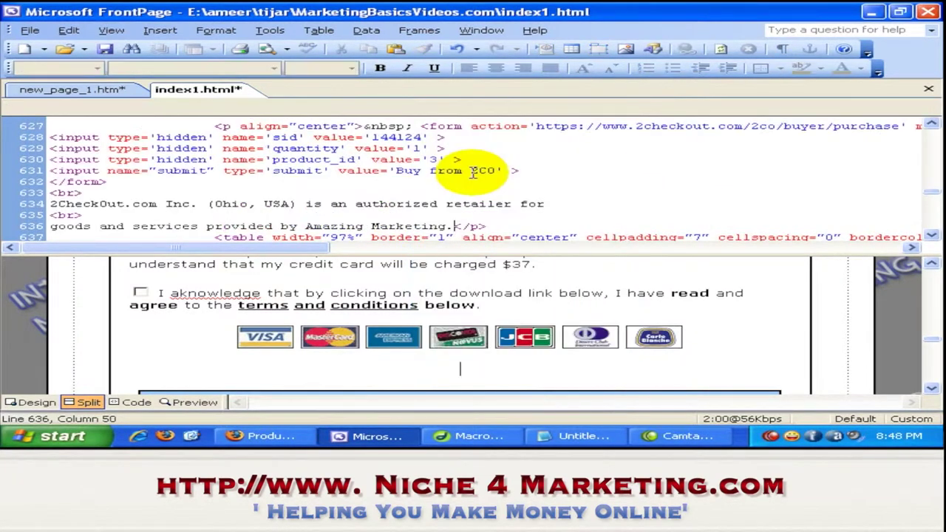
left_click(768, 336)
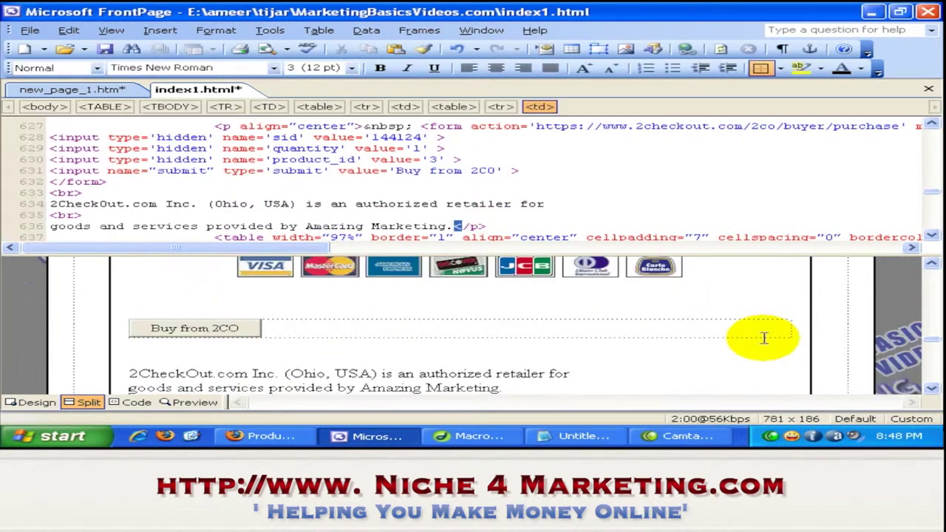
scroll(750, 324, "down", 2)
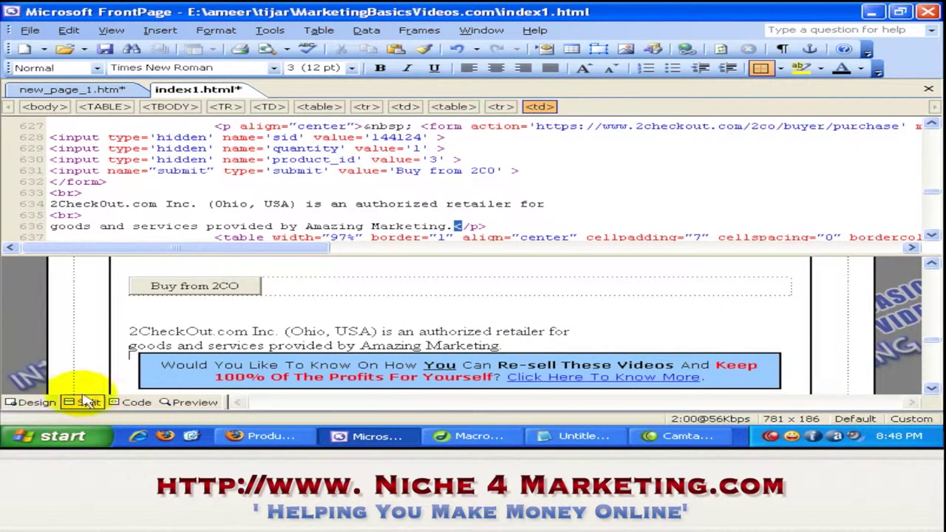
Step: Add an empty paragraph below the retailer note and center the 2CheckOut paragraph
left_click(54, 402)
scroll(410, 288, "up", 4)
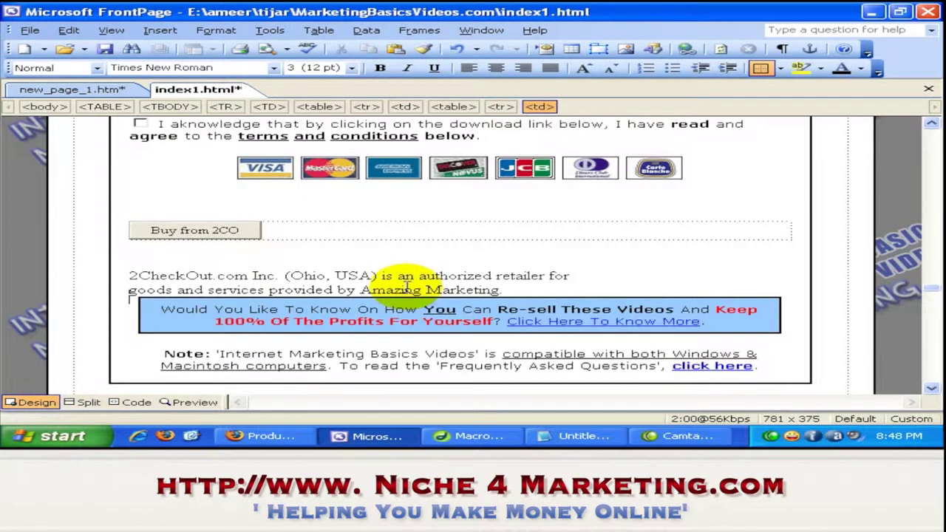
left_click(503, 332)
key("Return")
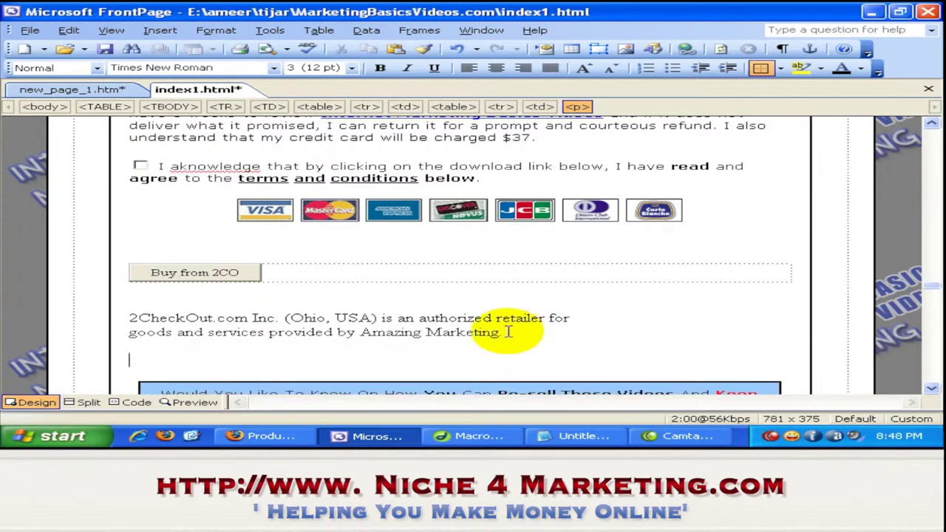
left_click(448, 318)
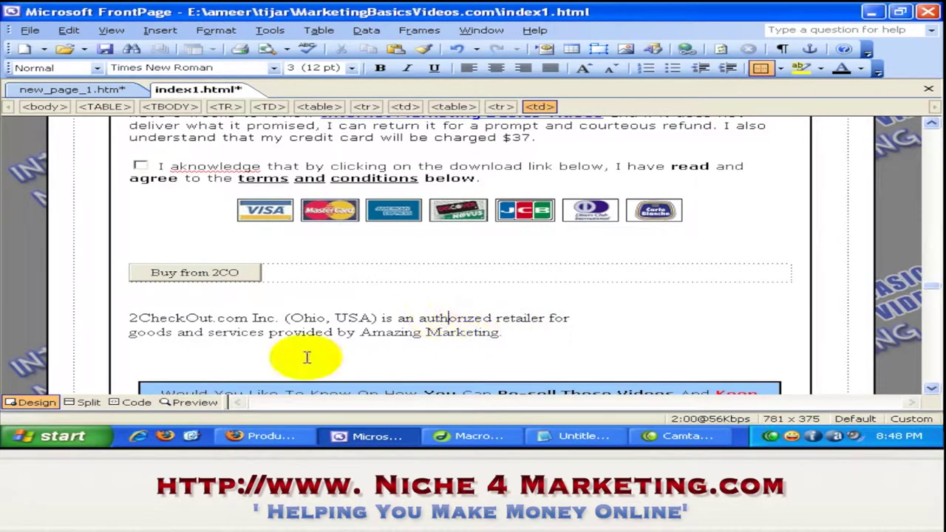
left_click(386, 317)
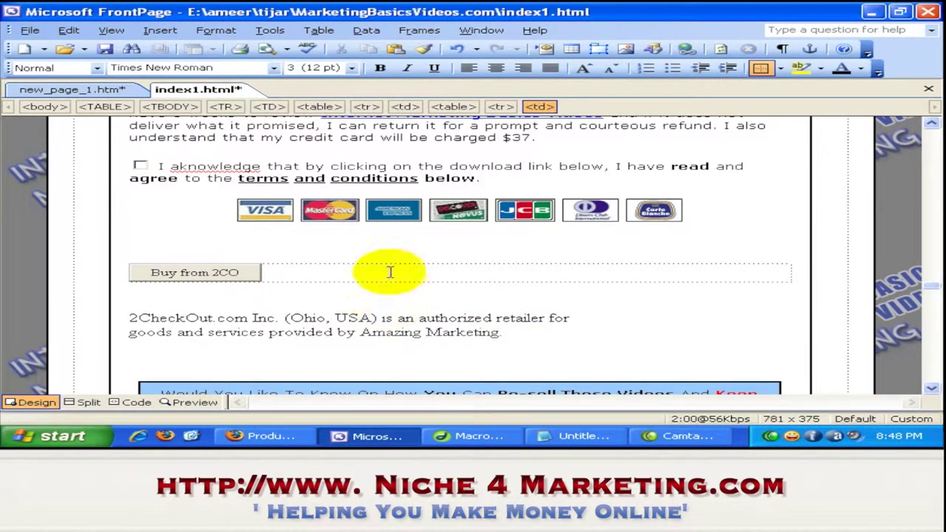
left_click(496, 68)
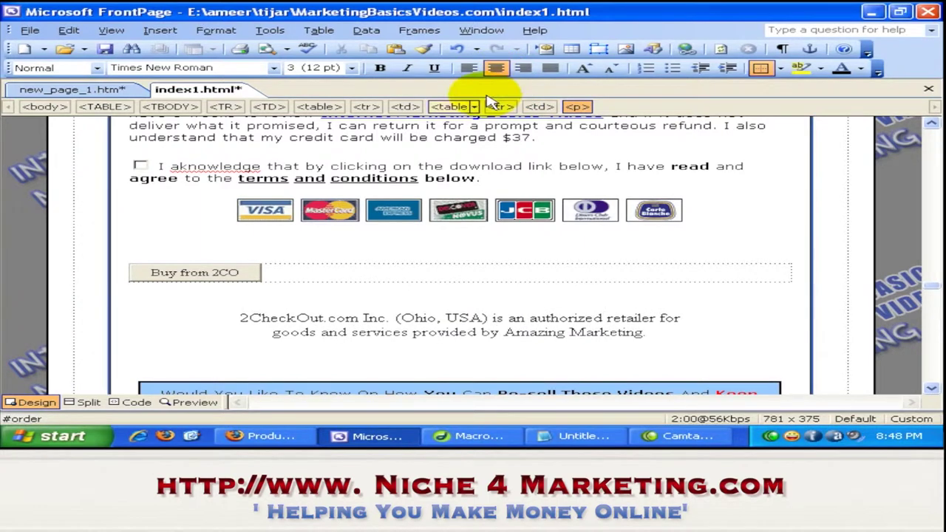
Step: Center the Buy from 2CO button form and remove the empty line below it
left_click(295, 270)
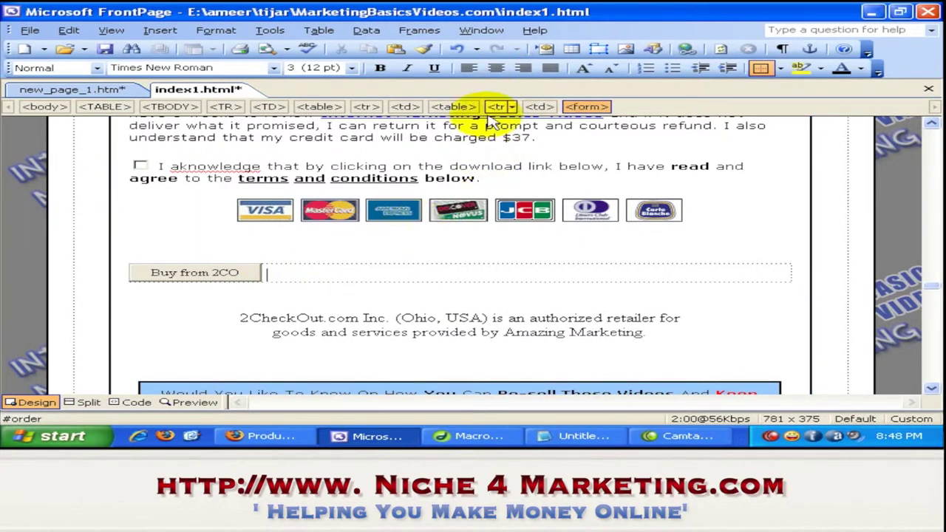
left_click(497, 68)
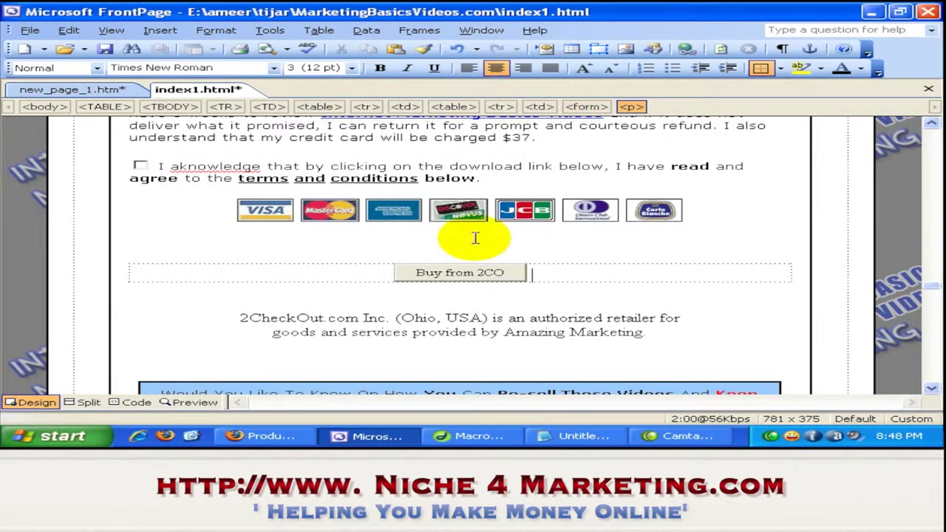
left_click(460, 303)
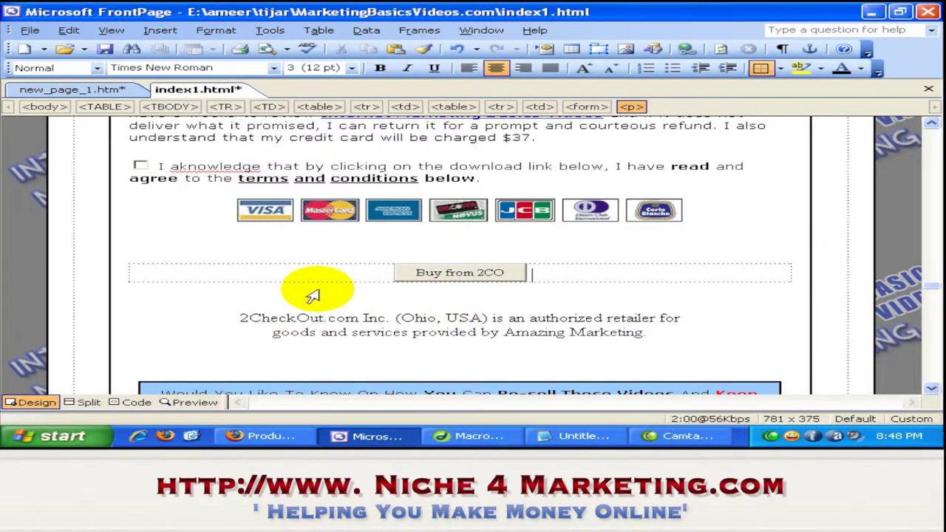
left_click(487, 306)
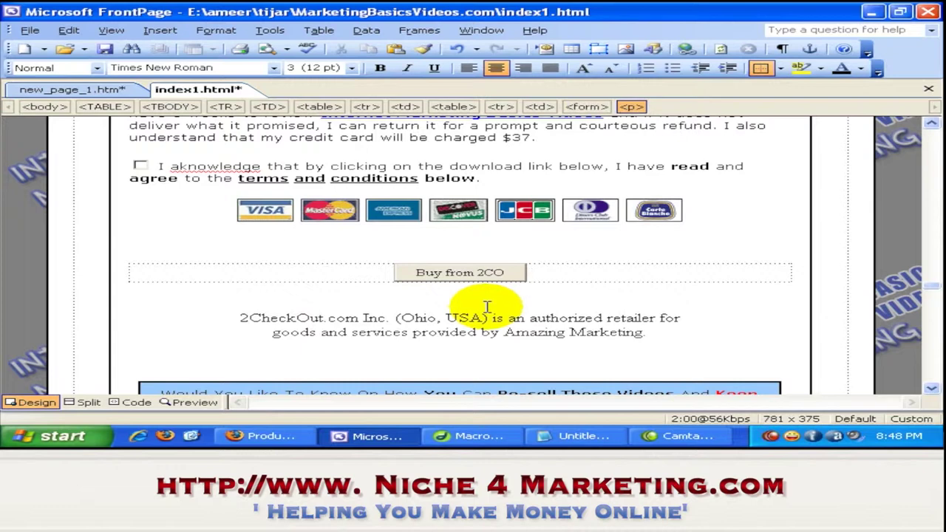
key("Delete")
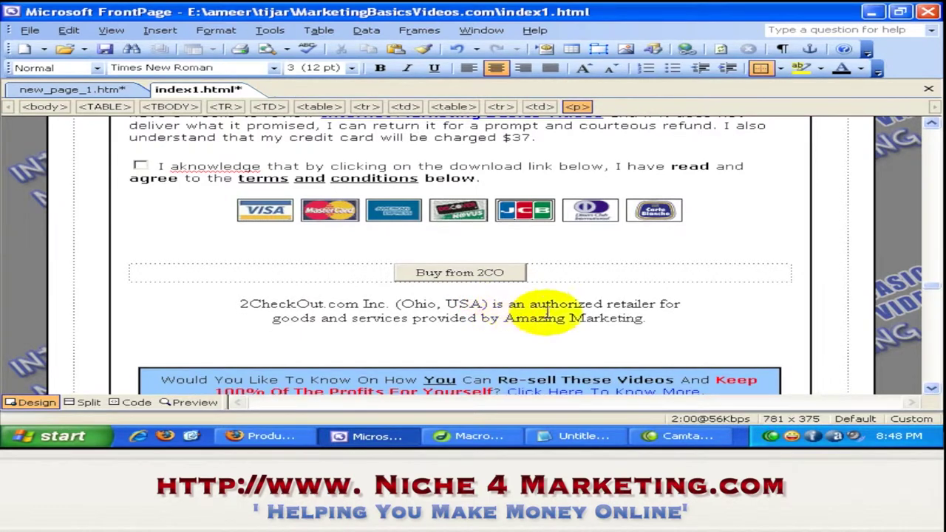
Step: Make the whole 2CheckOut retailer paragraph bold
left_click_drag(655, 321, 238, 305)
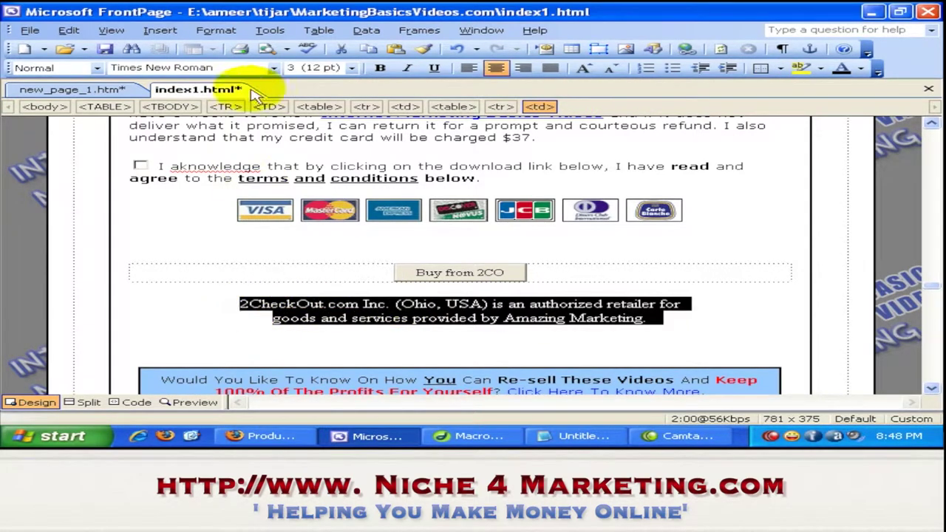
left_click(381, 68)
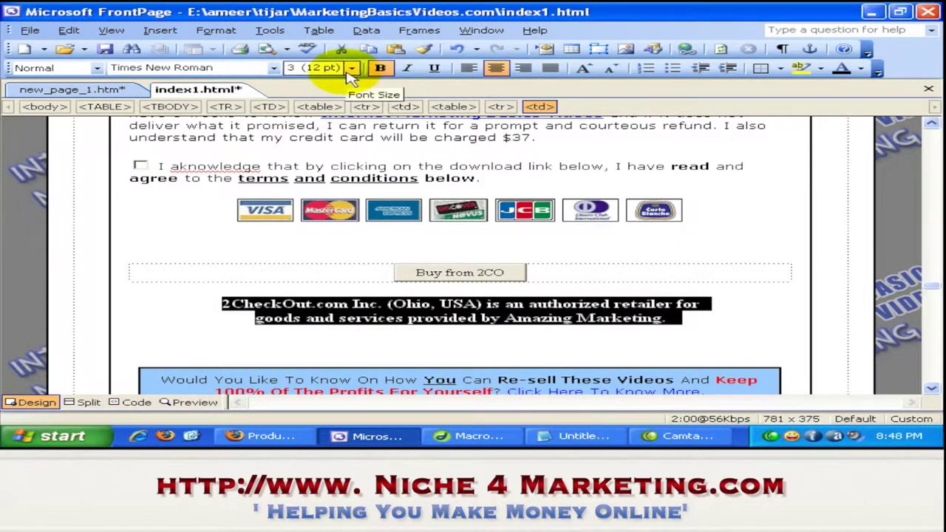
left_click(506, 302)
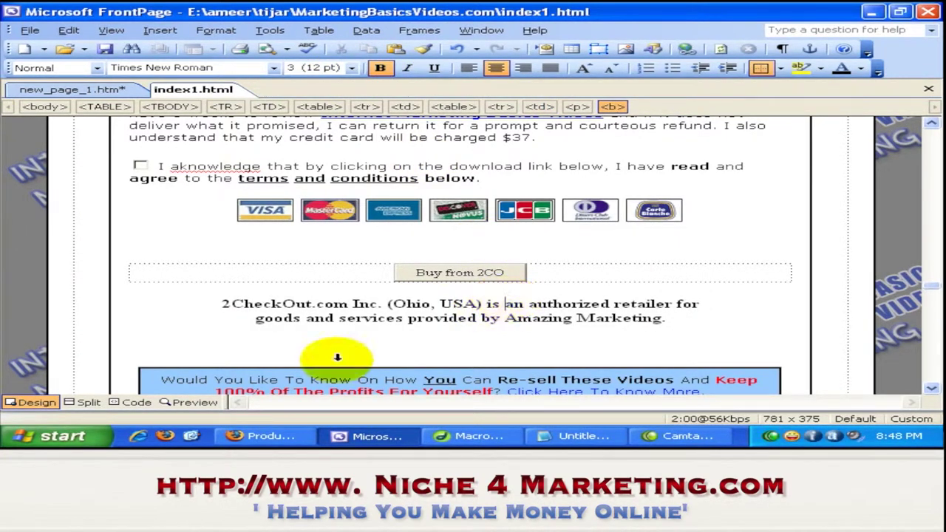
Step: Preview index1.html and use Buy from 2CO to reach the 37.00 USD Review Order page
left_click(198, 402)
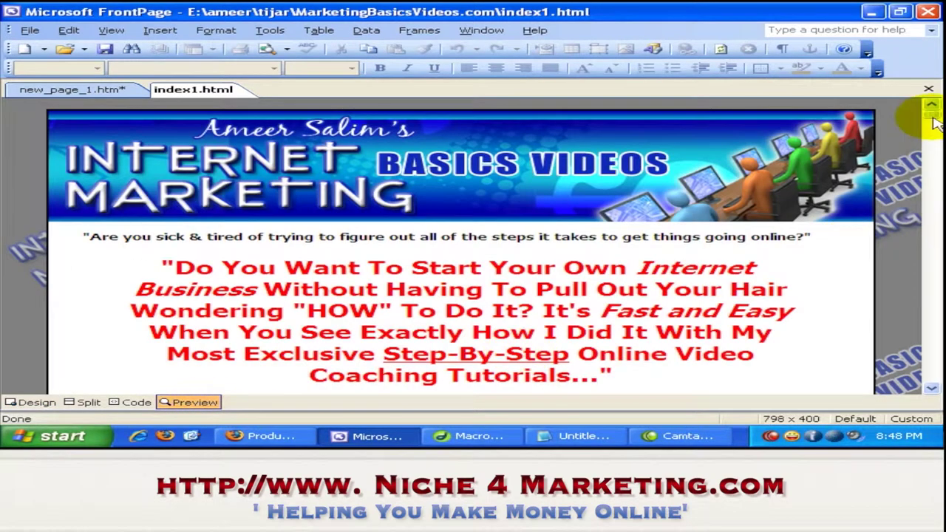
left_click_drag(932, 114, 928, 280)
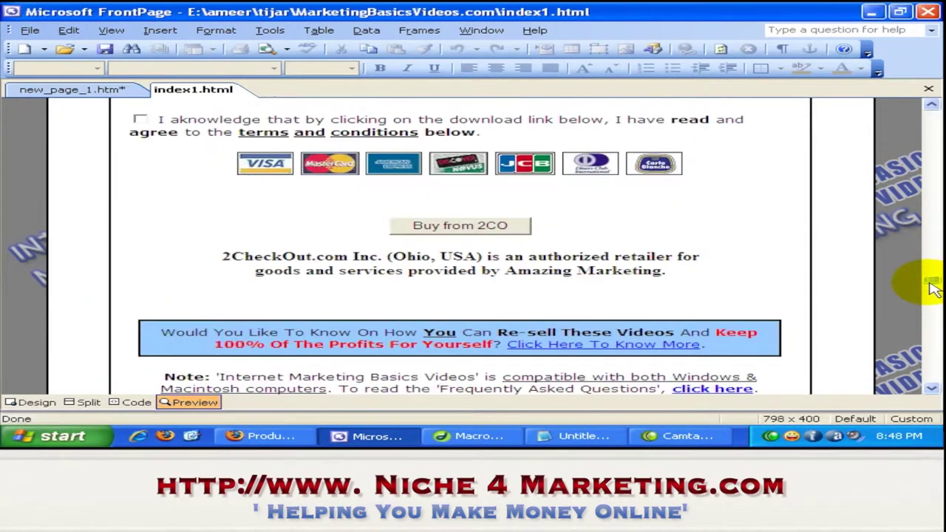
left_click(477, 231)
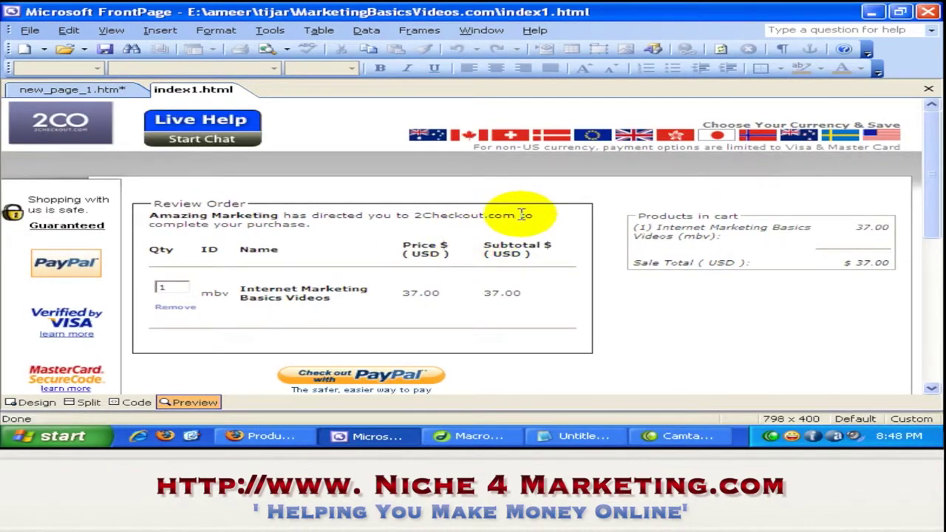
scroll(527, 221, "down", 1)
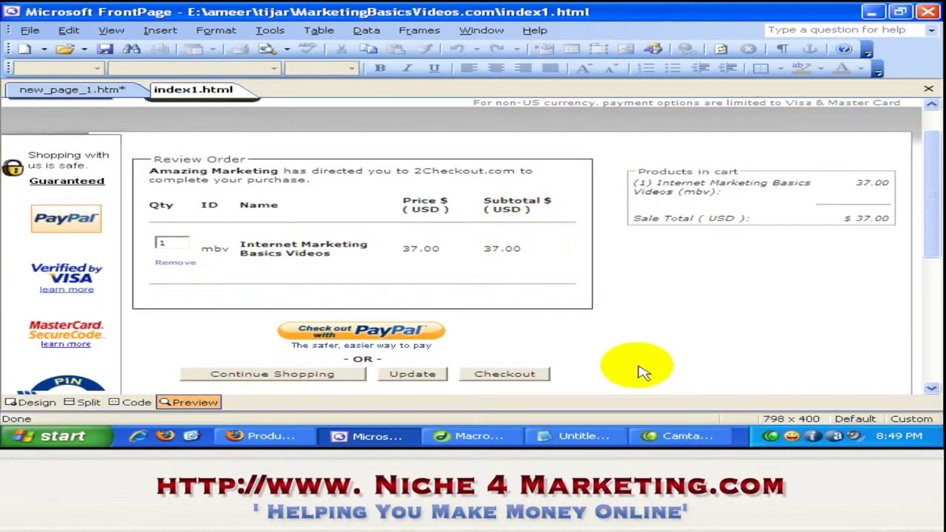
Step: In Dreamweaver, delete index2.html's old ClickBank download and purchase links
left_click(500, 438)
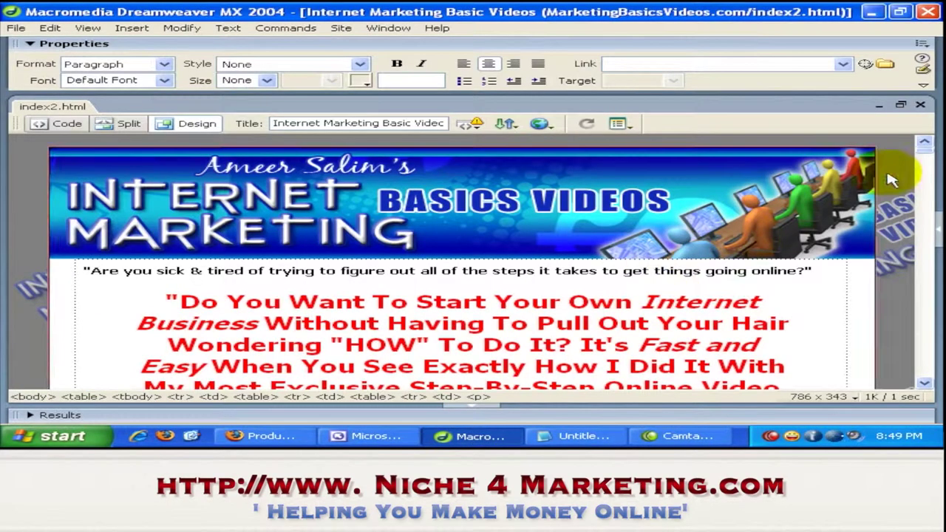
left_click_drag(923, 143, 928, 270)
scroll(930, 279, "down", 15)
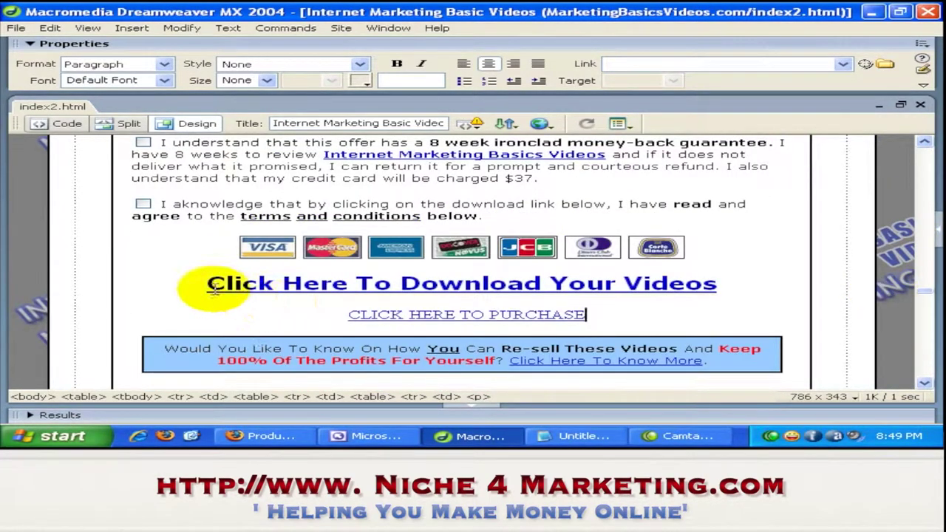
left_click_drag(207, 283, 585, 316)
key("Delete")
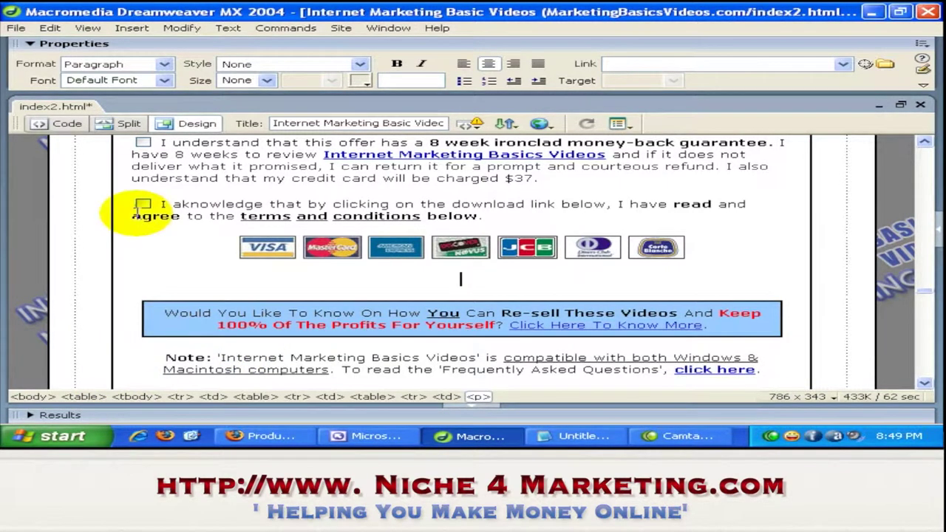
Step: In Split view, paste the 2Checkout form code after the blank space and refresh the design
left_click(127, 125)
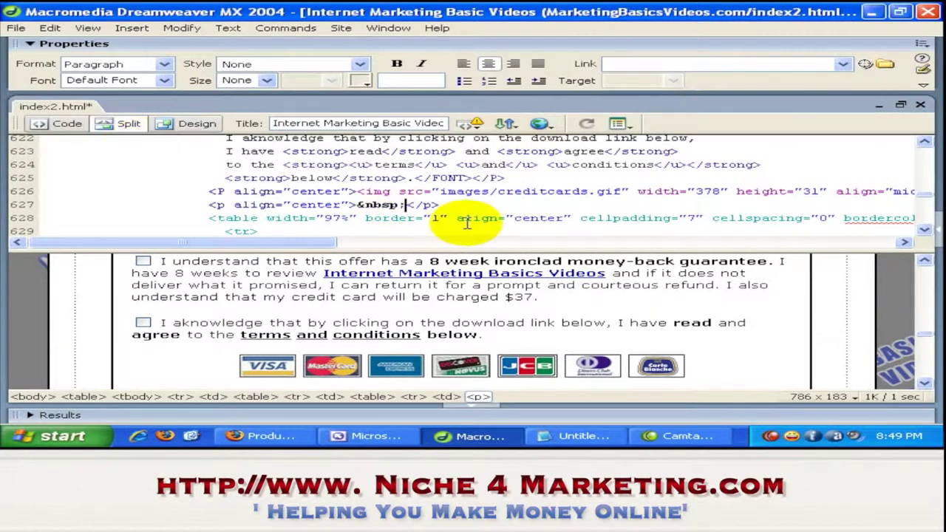
left_click(405, 205)
right_click(406, 206)
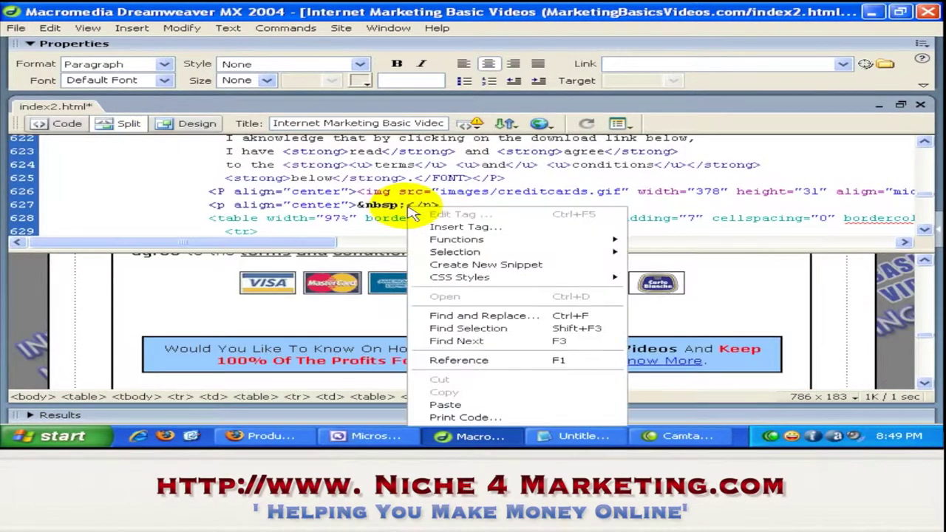
left_click(445, 405)
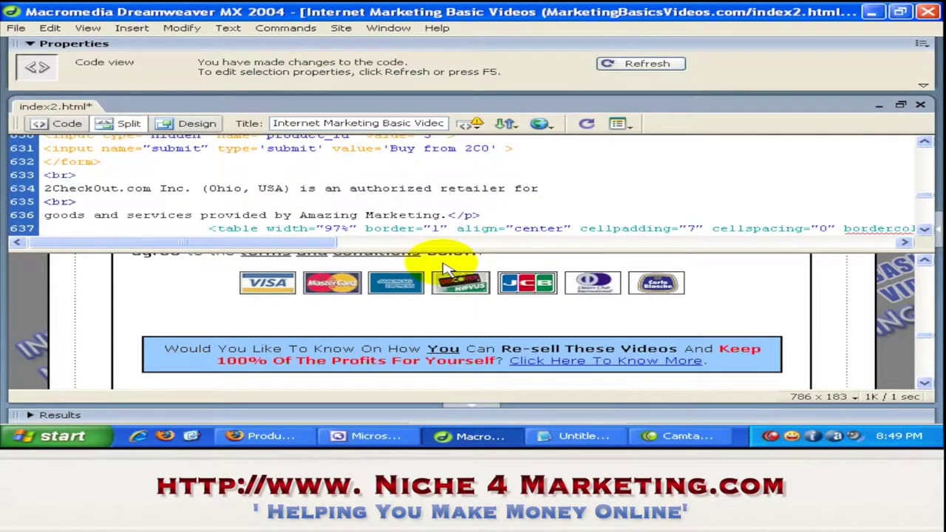
left_click(767, 296)
scroll(767, 295, "down", 3)
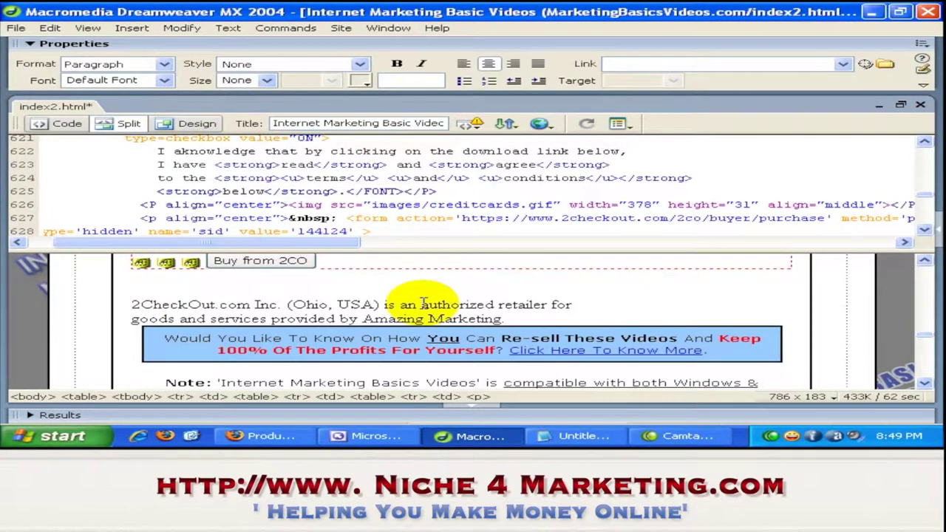
Step: Centre the 2CheckOut.com retailer note and the Buy from 2CO button in Design view
left_click(165, 122)
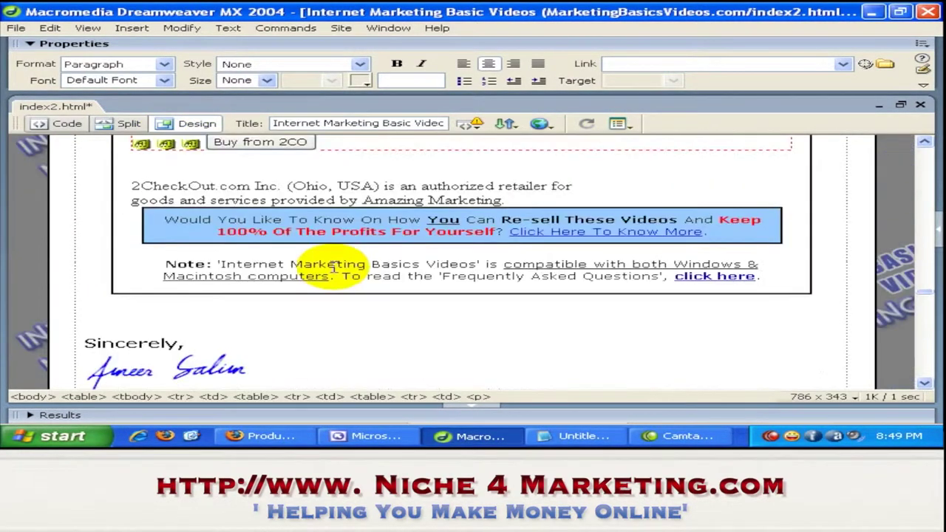
scroll(321, 257, "up", 3)
scroll(359, 325, "down", 2)
left_click(370, 271)
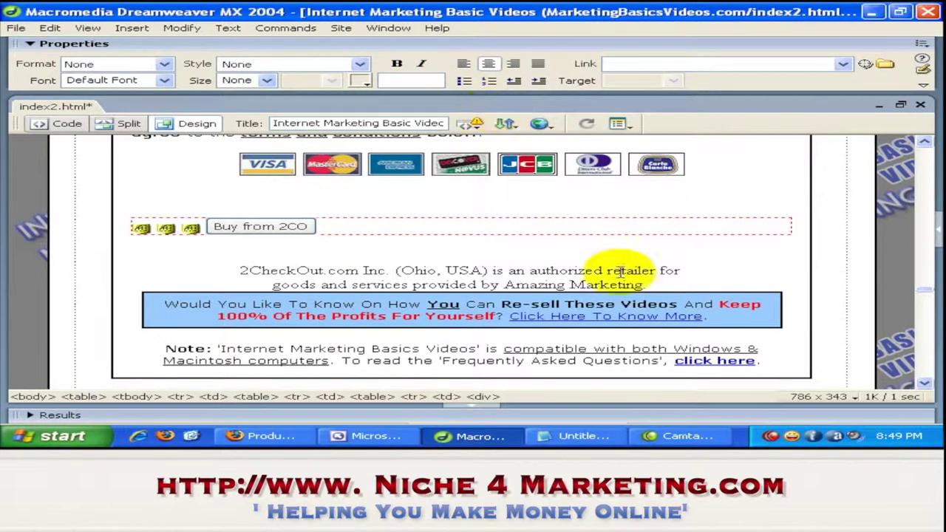
left_click(650, 288)
key("Return")
key("ctrl+z")
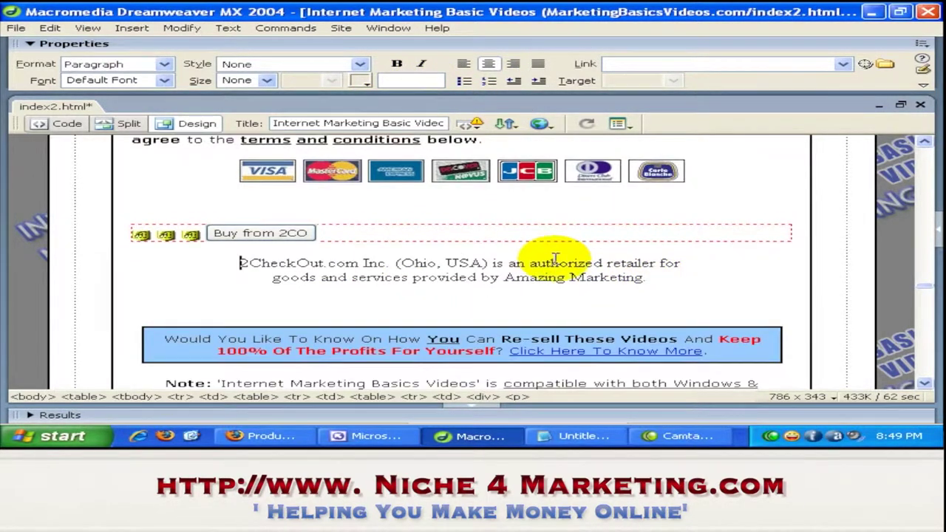
left_click(336, 235)
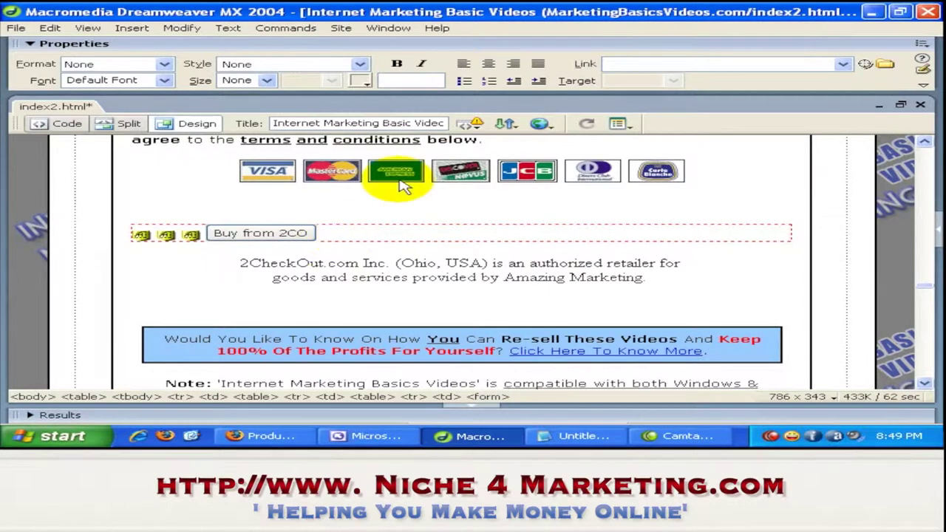
left_click(489, 65)
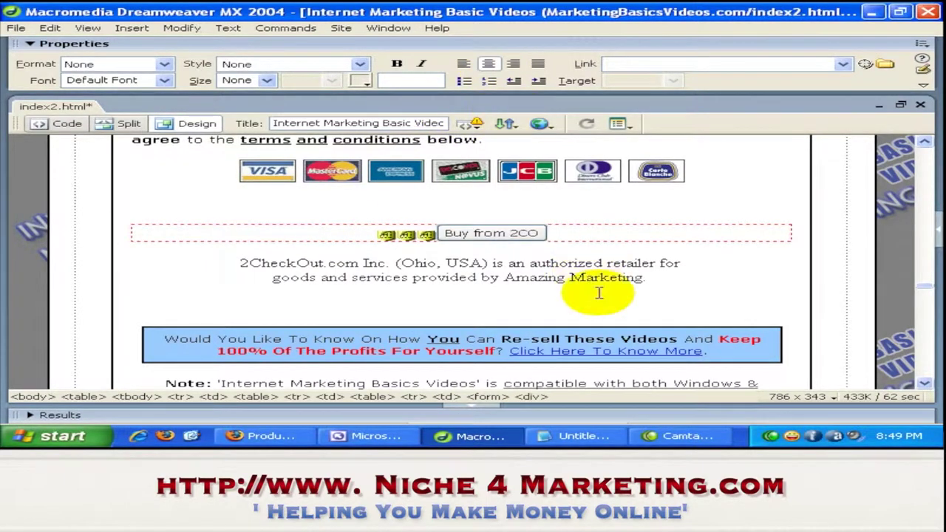
Step: Set the retailer note's text size to 4
left_click_drag(646, 279, 244, 261)
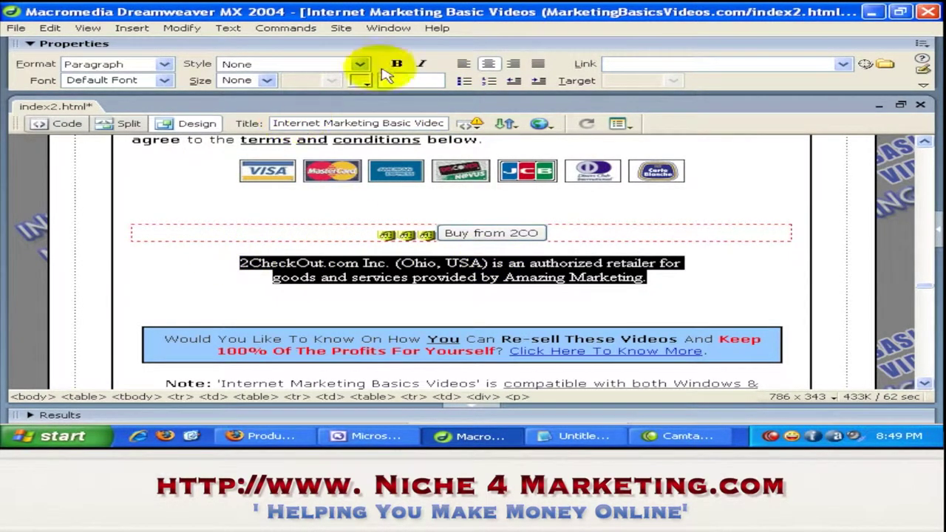
left_click(266, 80)
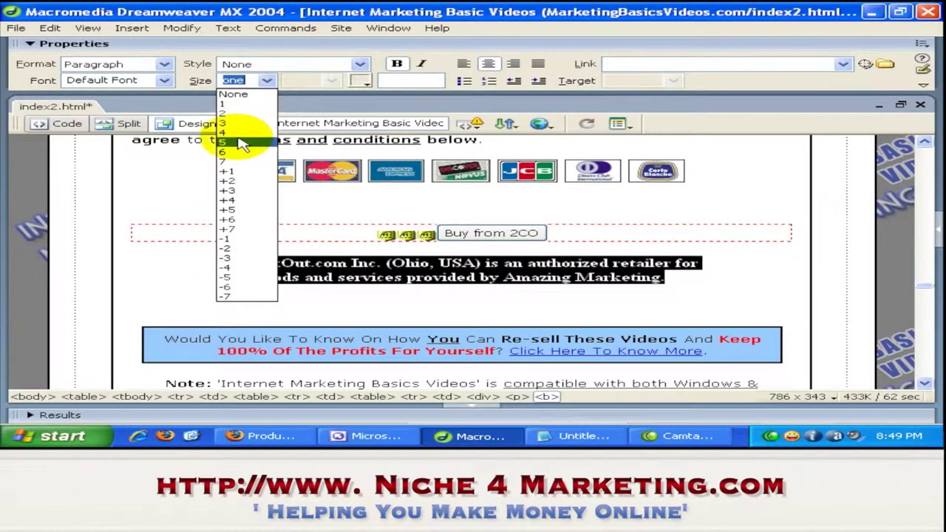
left_click(240, 145)
left_click(267, 81)
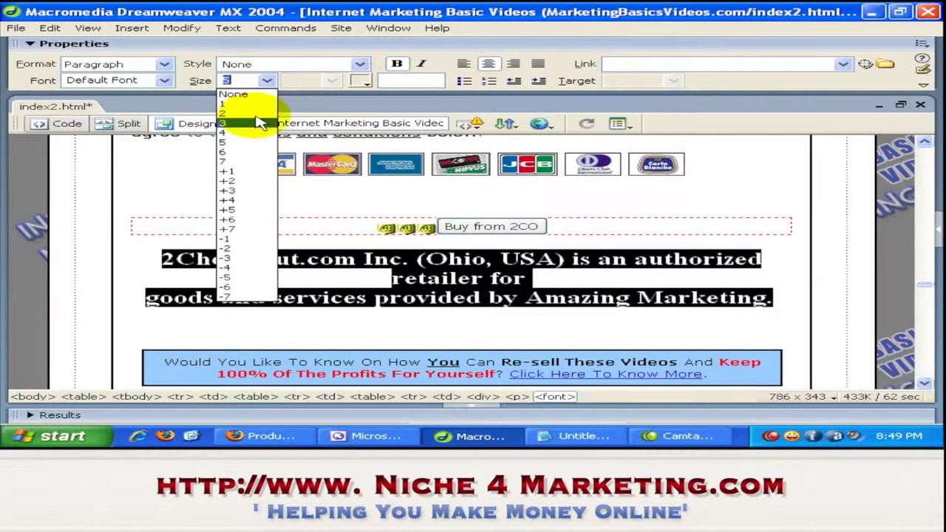
left_click(243, 135)
left_click(569, 271)
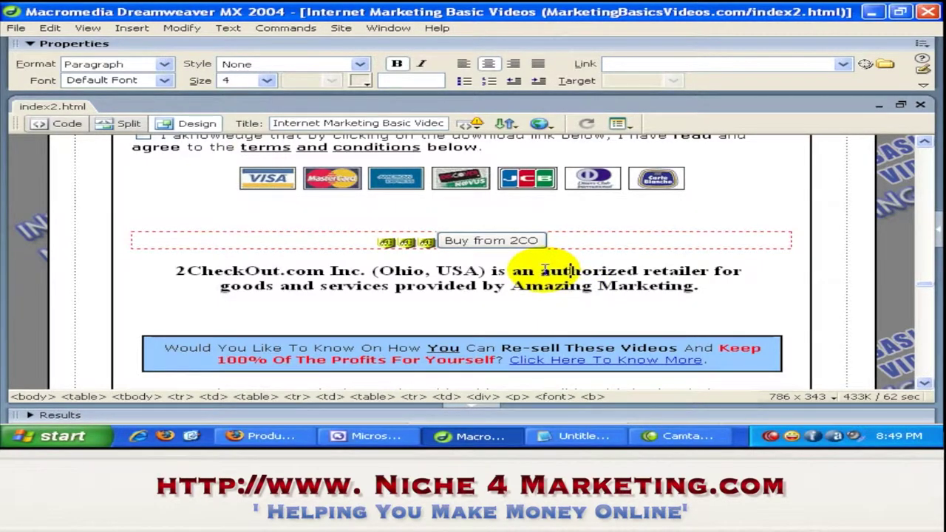
Step: Preview index2.html in Firefox with F12 and use Buy from 2CO to reach the 37.00 USD Review Order page
key("F12")
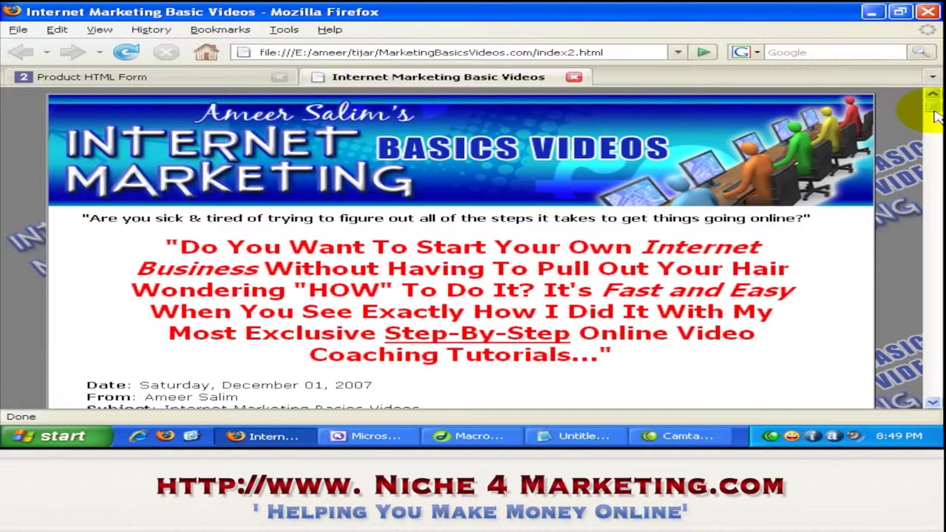
left_click_drag(933, 101, 939, 295)
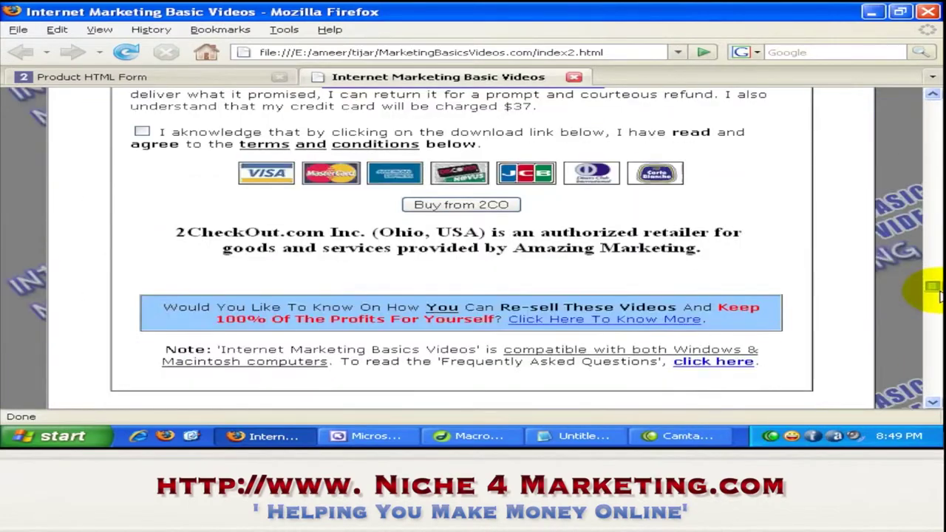
left_click(507, 211)
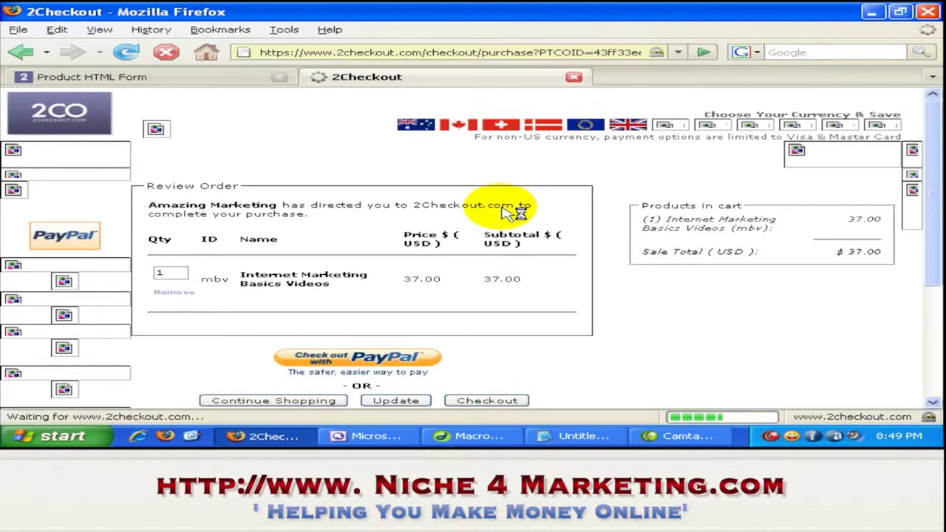
scroll(512, 214, "down", 1)
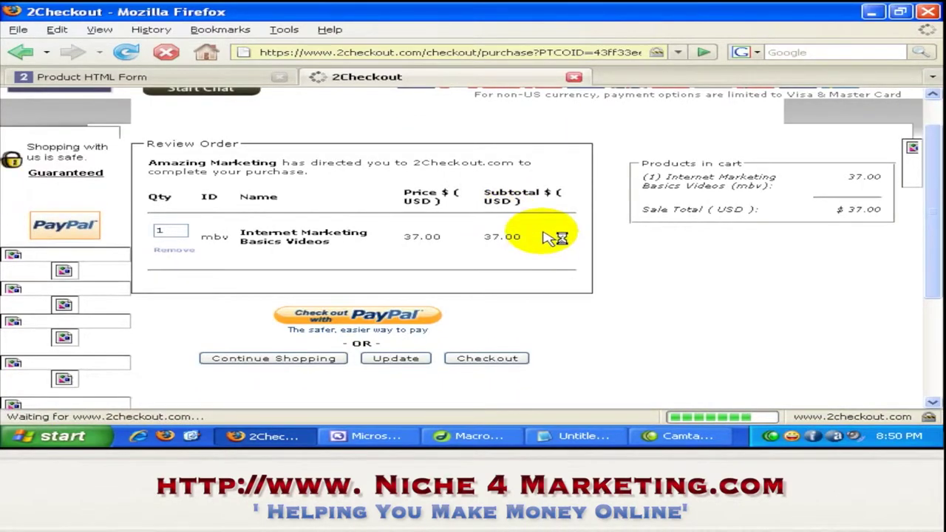
scroll(551, 234, "up", 1)
scroll(544, 235, "down", 1)
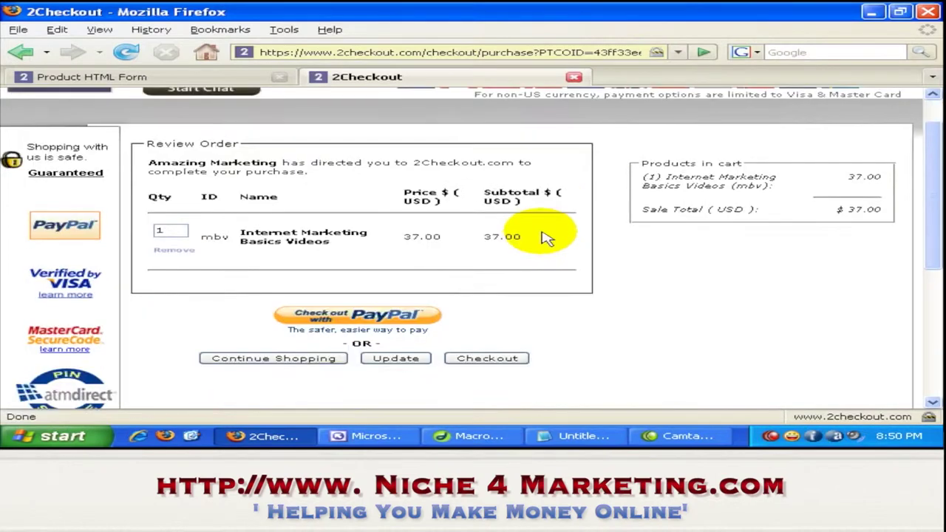